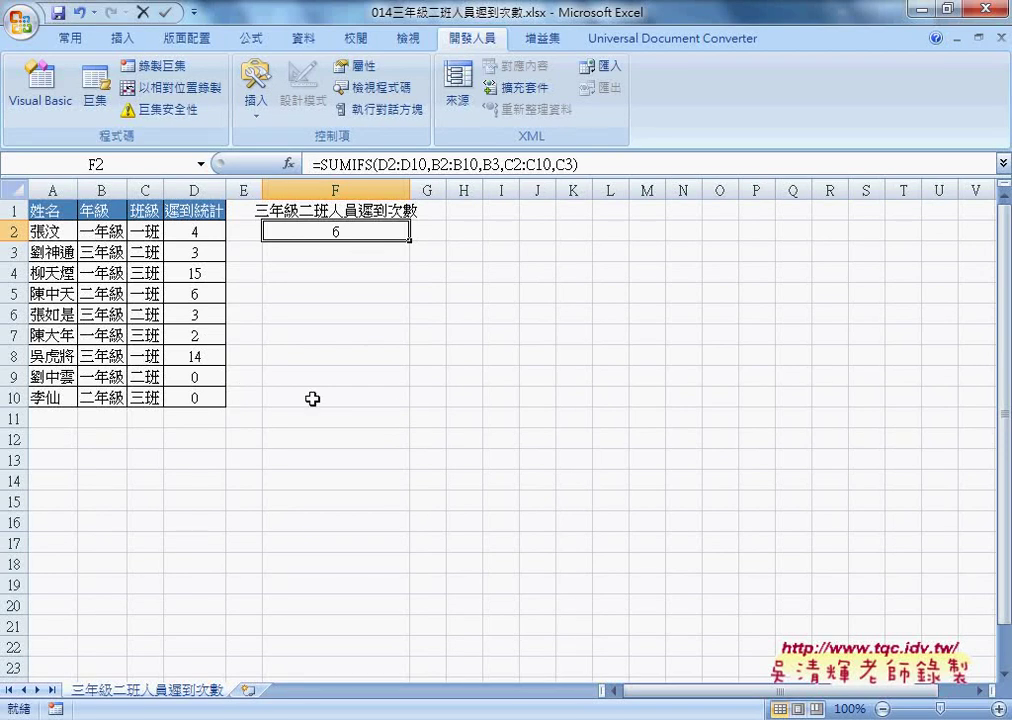
Step: Delete the SUMIFS result in F2, review the B, C and D data ranges, and reselect F2
key("Delete")
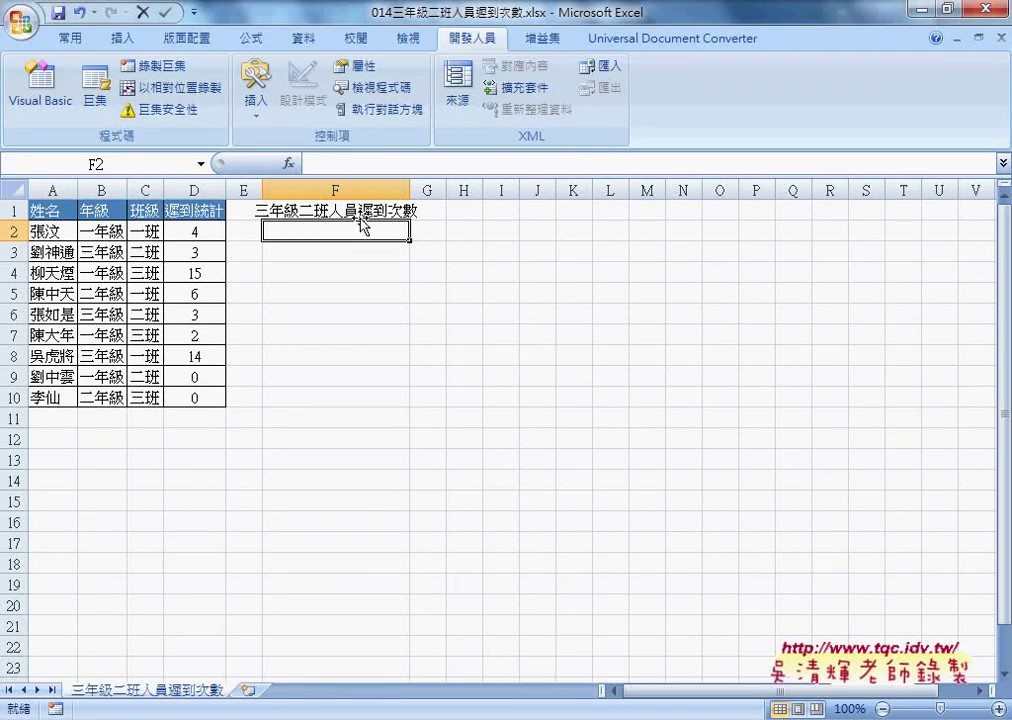
left_click_drag(194, 231, 197, 394)
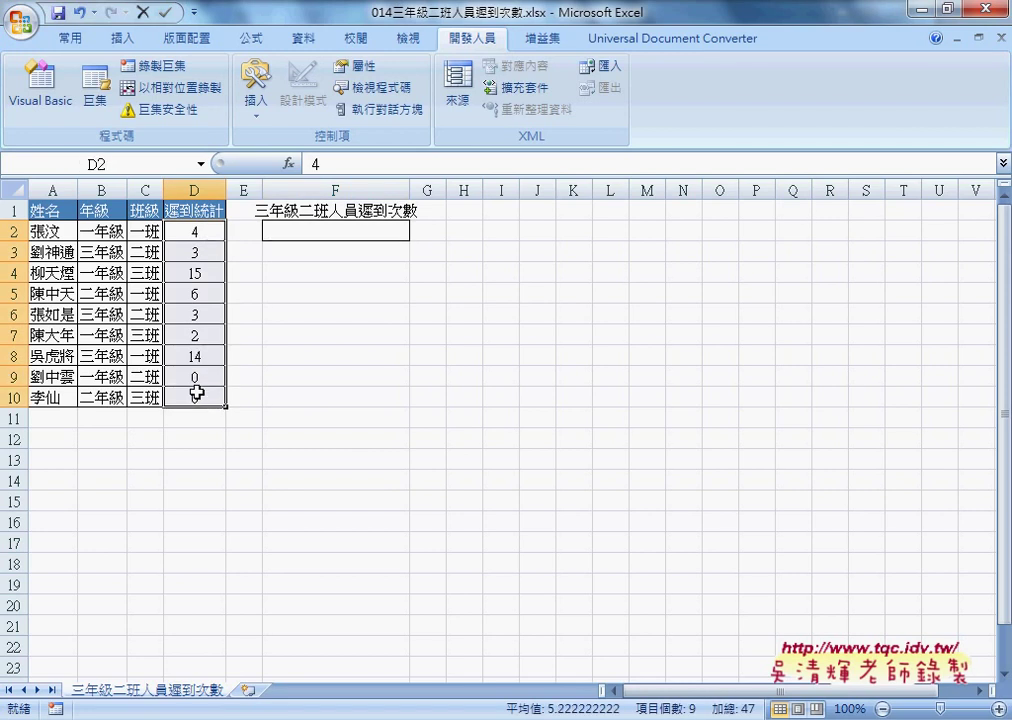
left_click_drag(97, 231, 100, 397)
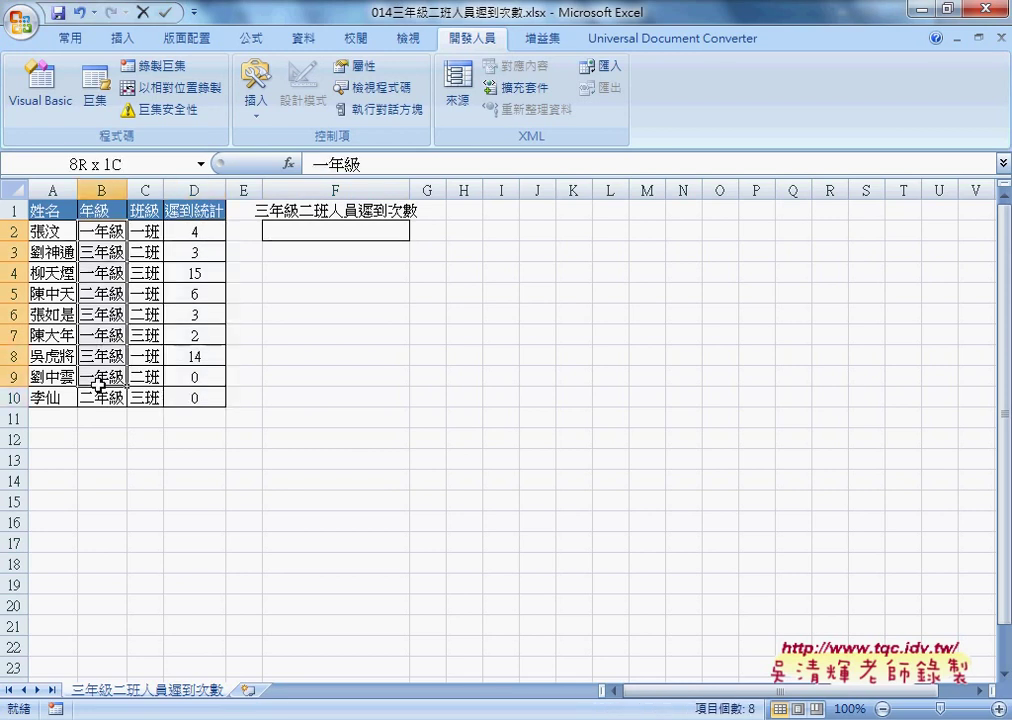
left_click_drag(146, 231, 146, 397)
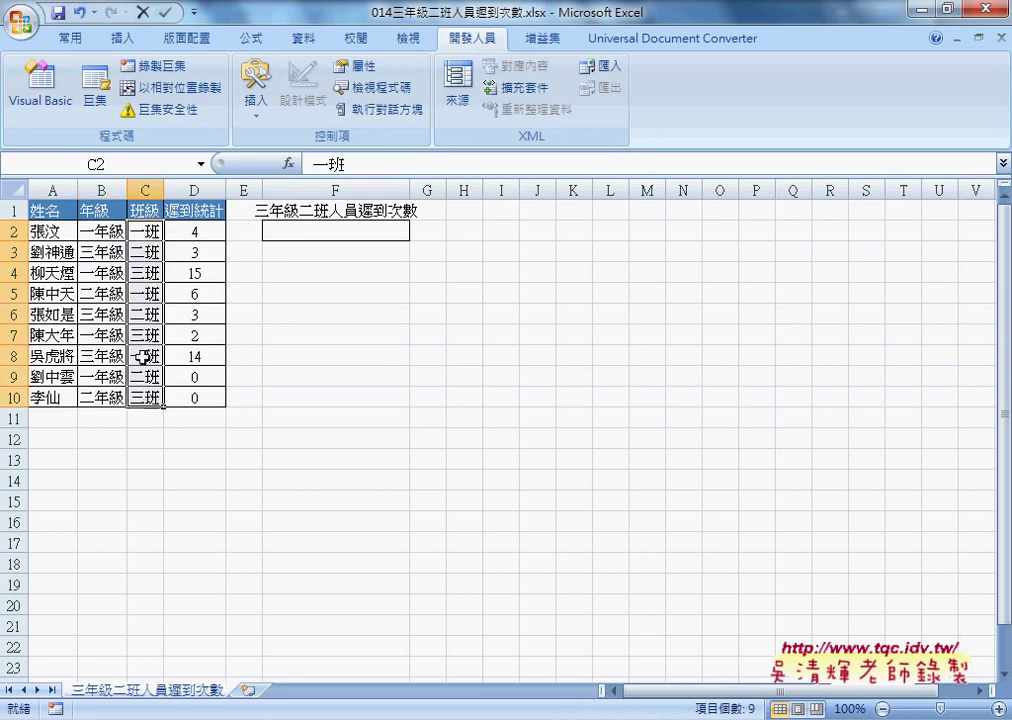
left_click(102, 314)
left_click(148, 315)
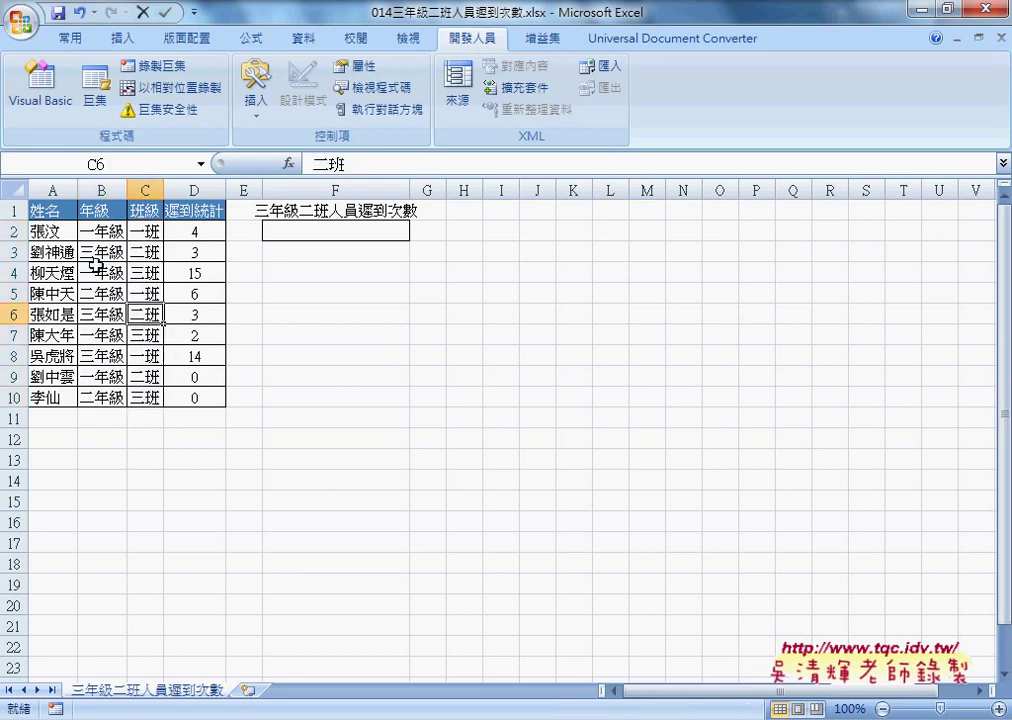
left_click(332, 232)
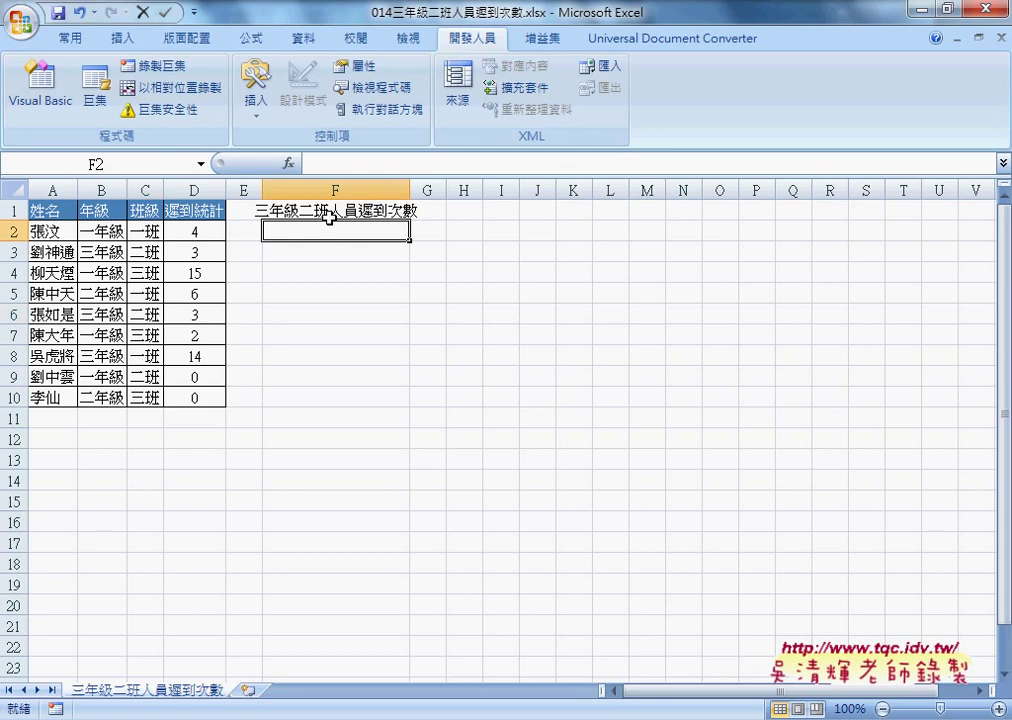
Step: Insert the SUMIFS function into F2
left_click(287, 163)
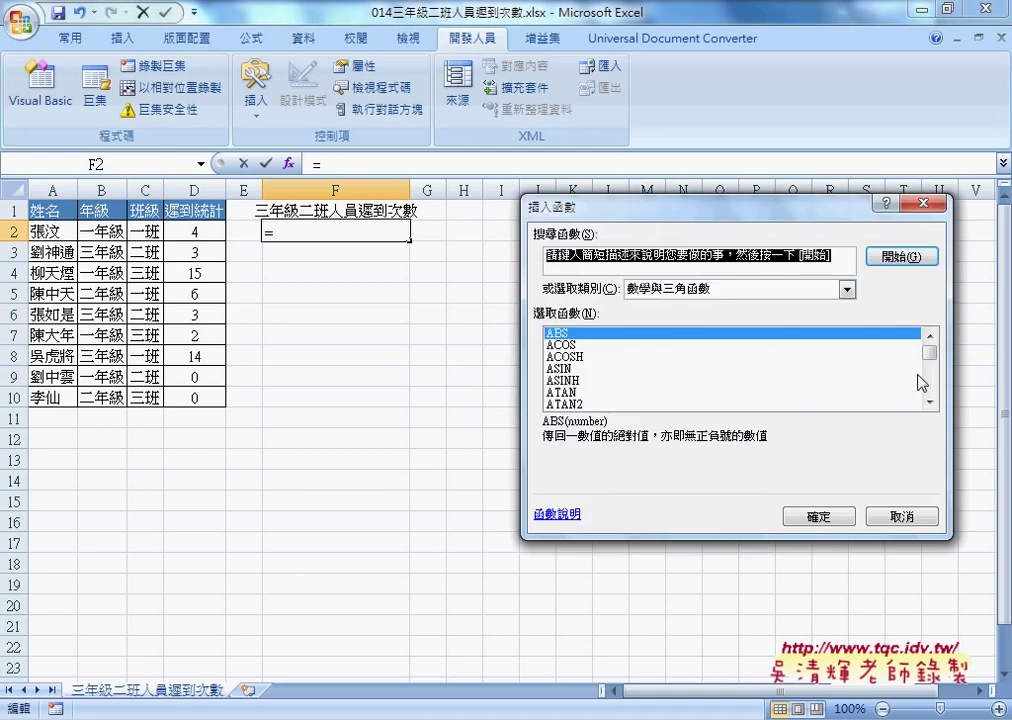
left_click_drag(928, 354, 929, 386)
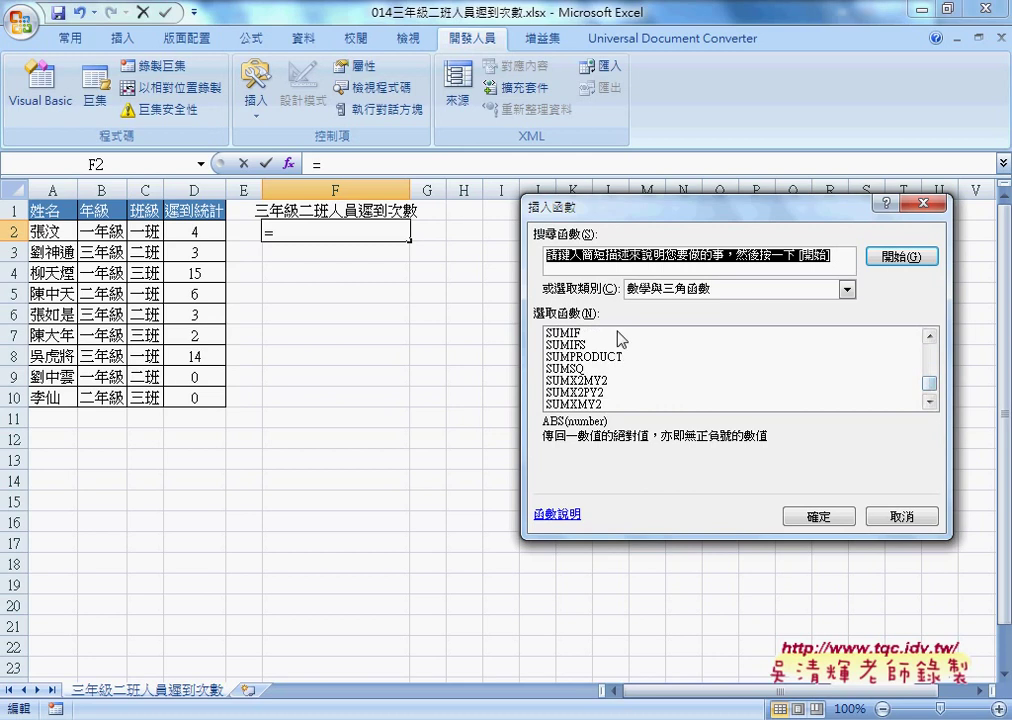
left_click(585, 345)
left_click(788, 519)
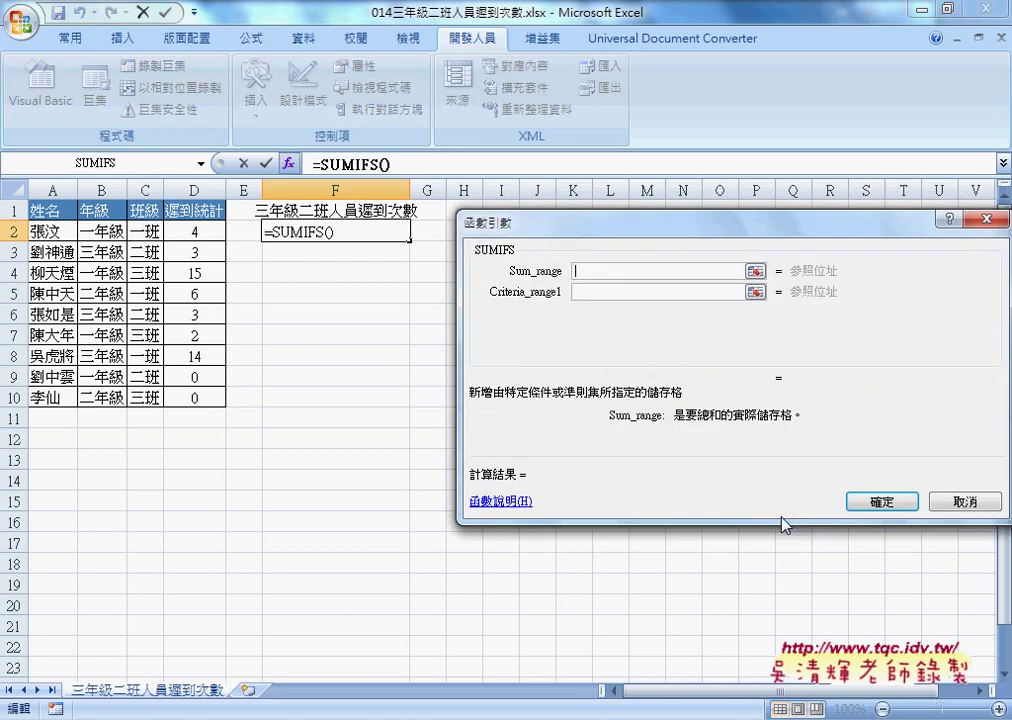
Step: Sum D2:D10 where B2:B10 matches B3 and C2:C10 matches C3, giving 6
left_click_drag(198, 229, 213, 401)
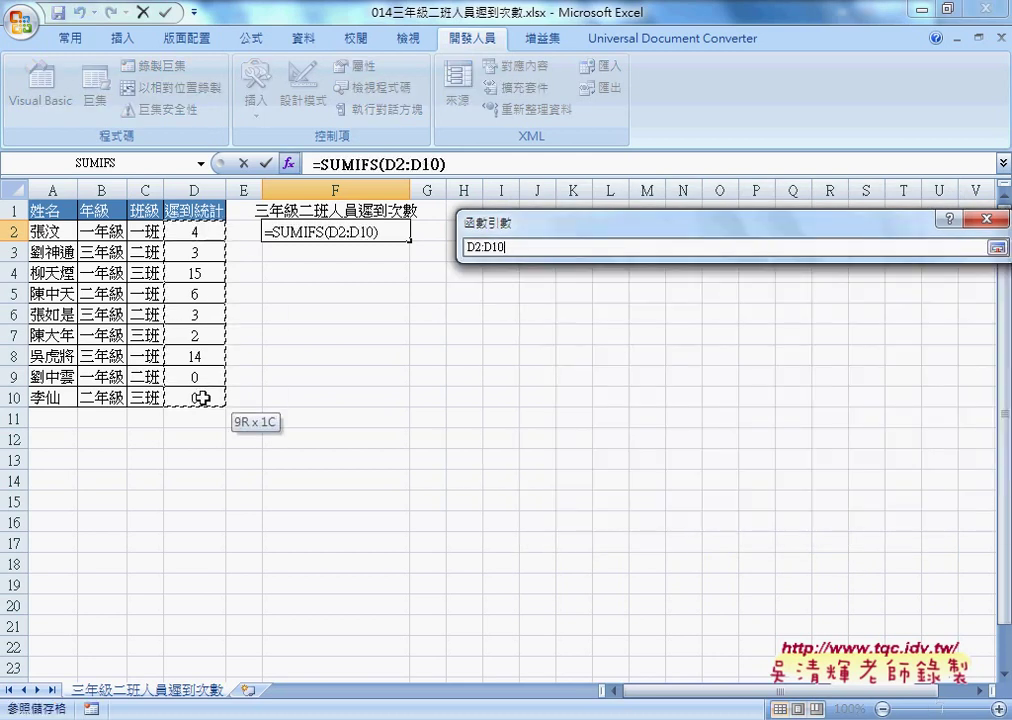
key("Tab")
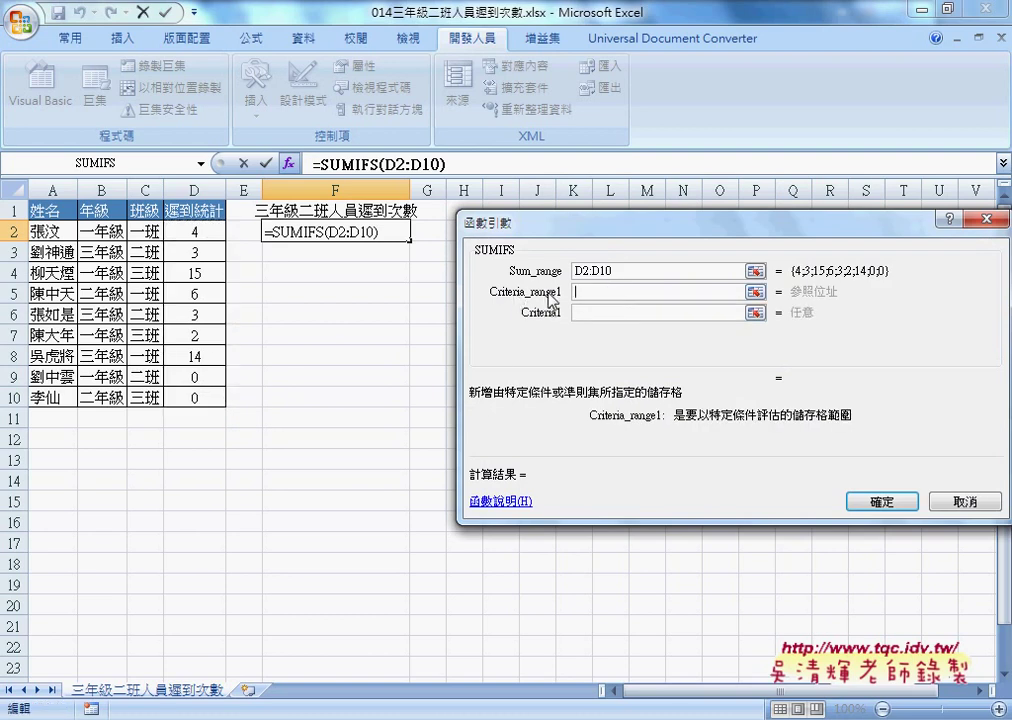
left_click_drag(88, 232, 104, 398)
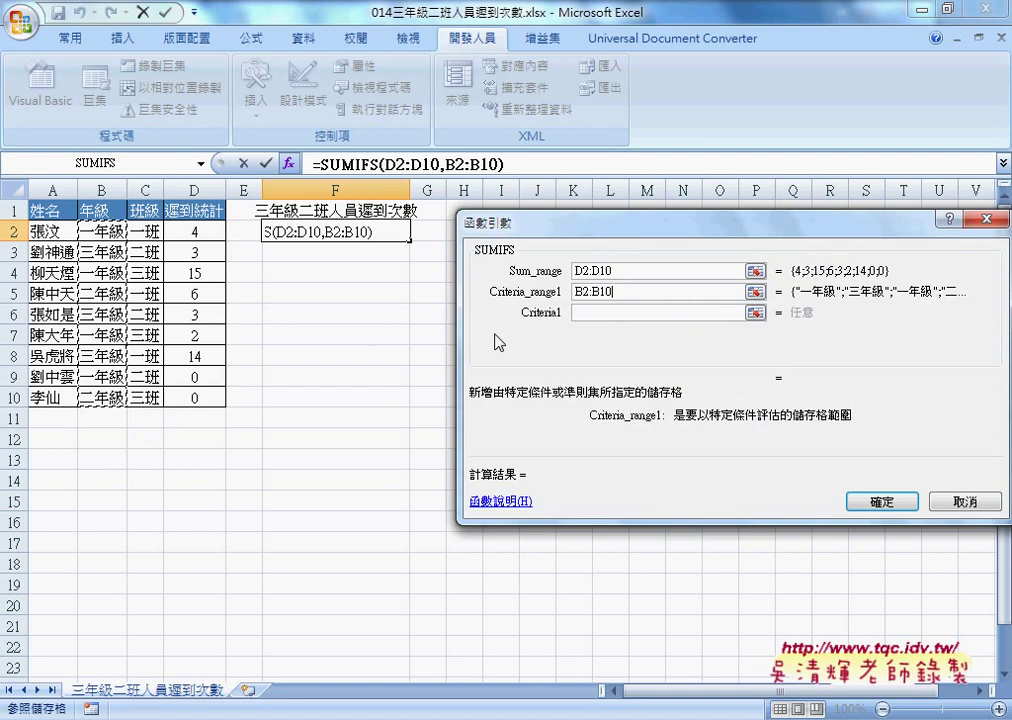
key("Tab")
left_click(114, 252)
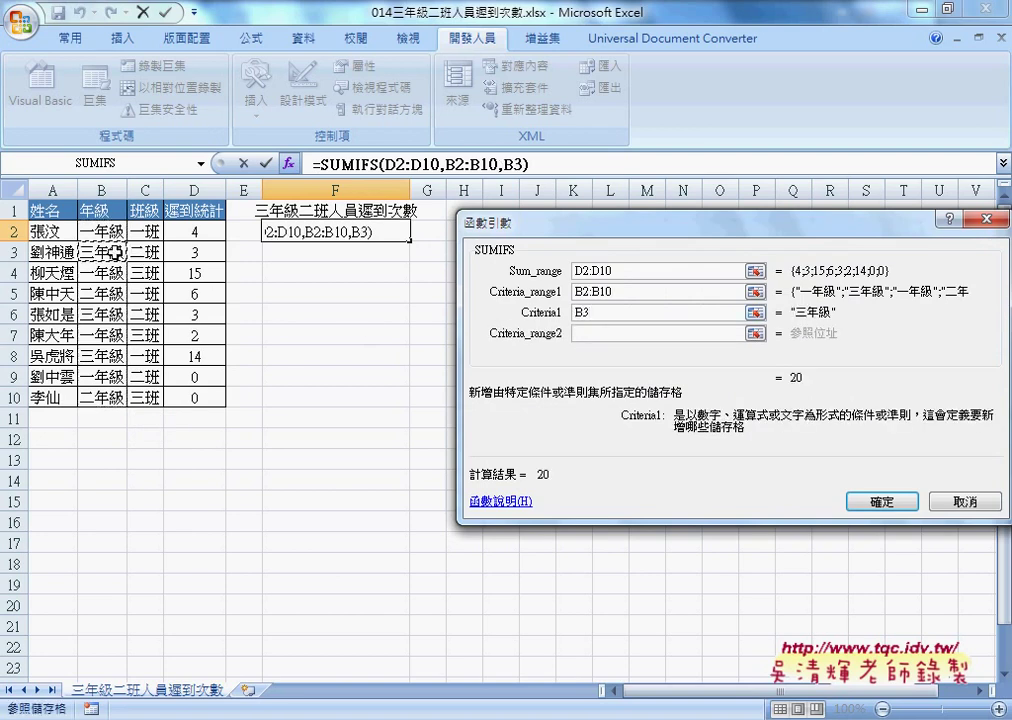
left_click(583, 334)
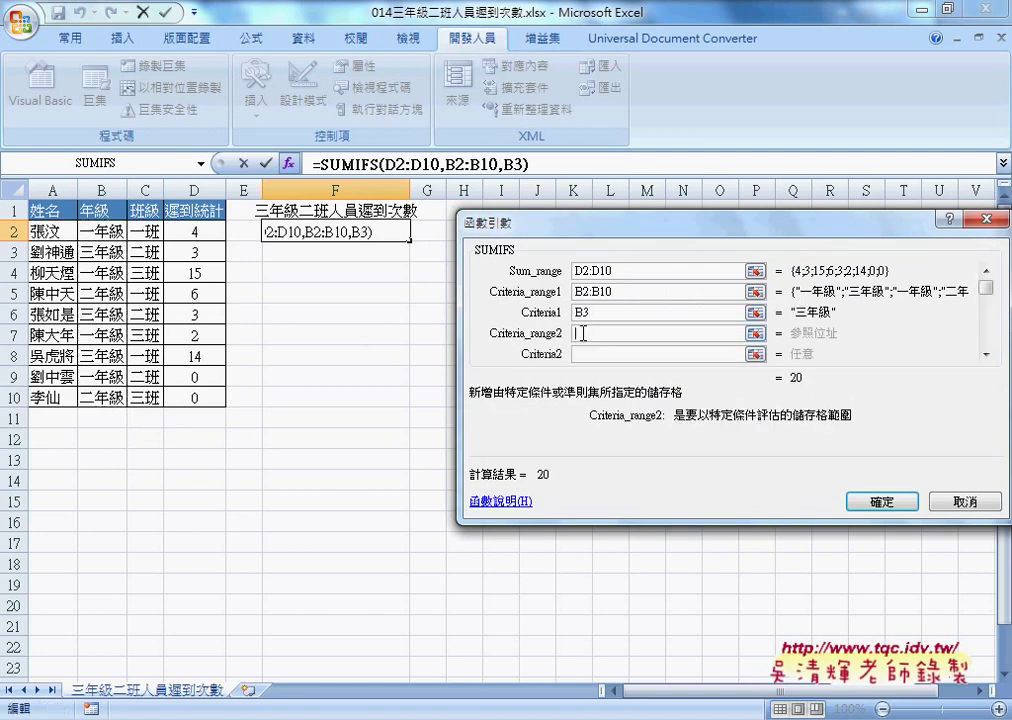
left_click_drag(145, 231, 148, 397)
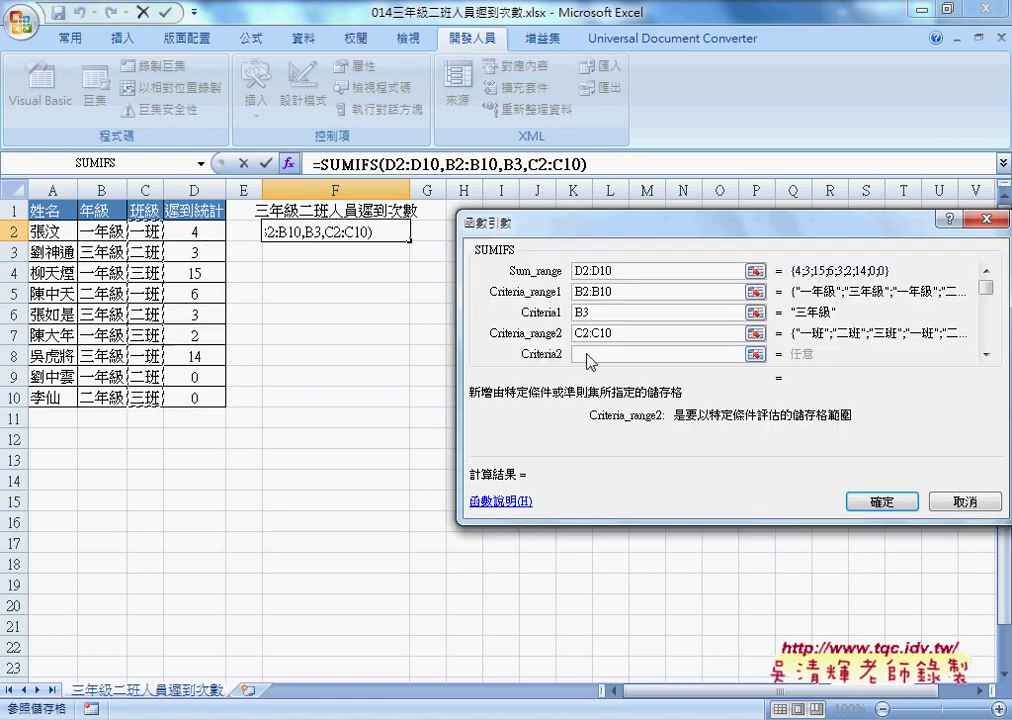
key("Tab")
left_click(147, 253)
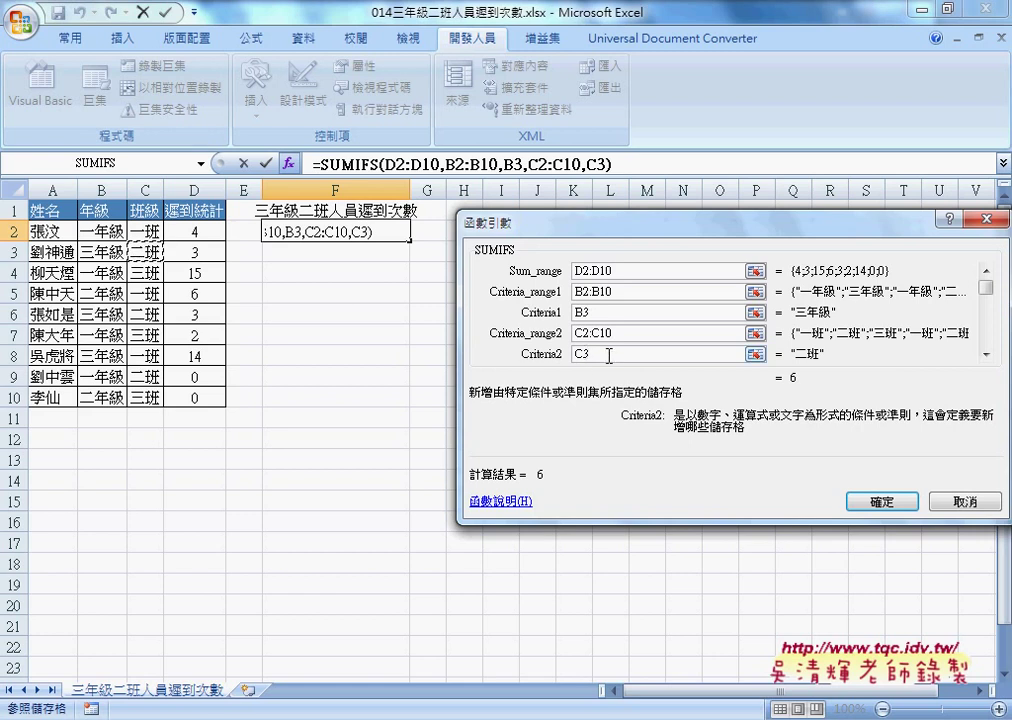
left_click(879, 505)
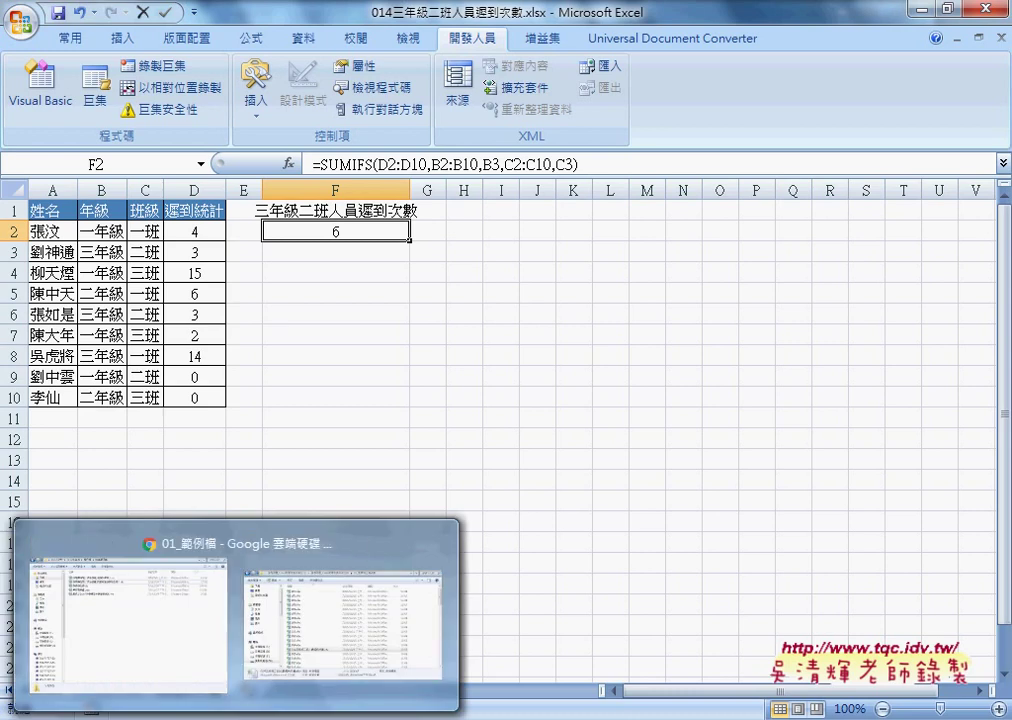
Step: Confirm 014三年級二班人員遲到次數.xlsx is in Google Drive's 01_範例檔 folder, then minimize Chrome
left_click(395, 660)
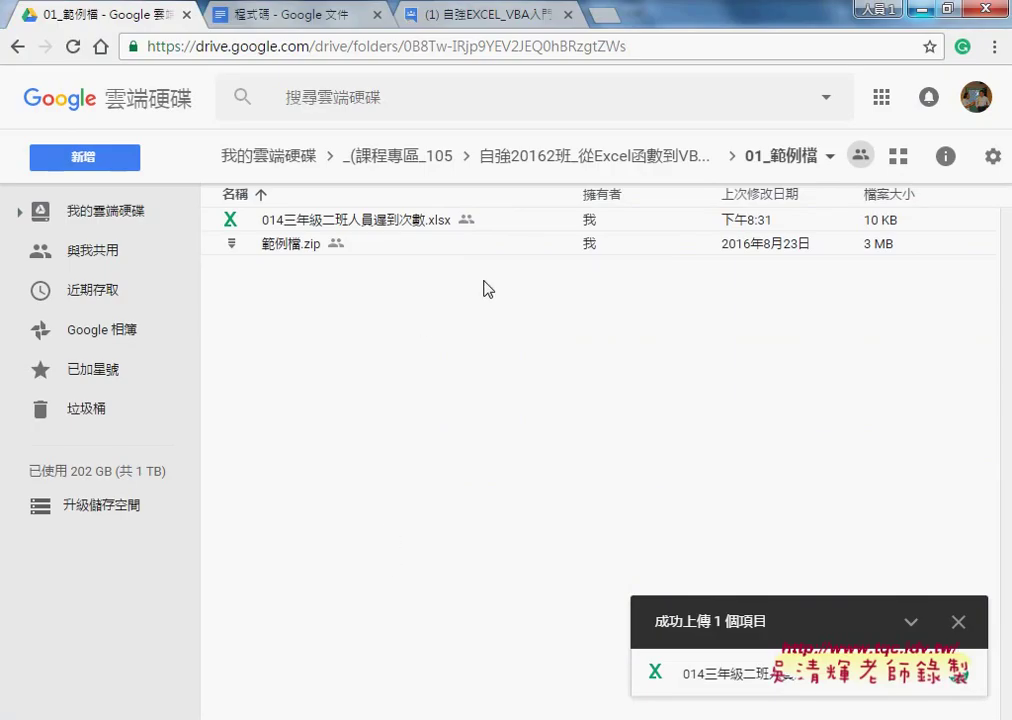
left_click(632, 163)
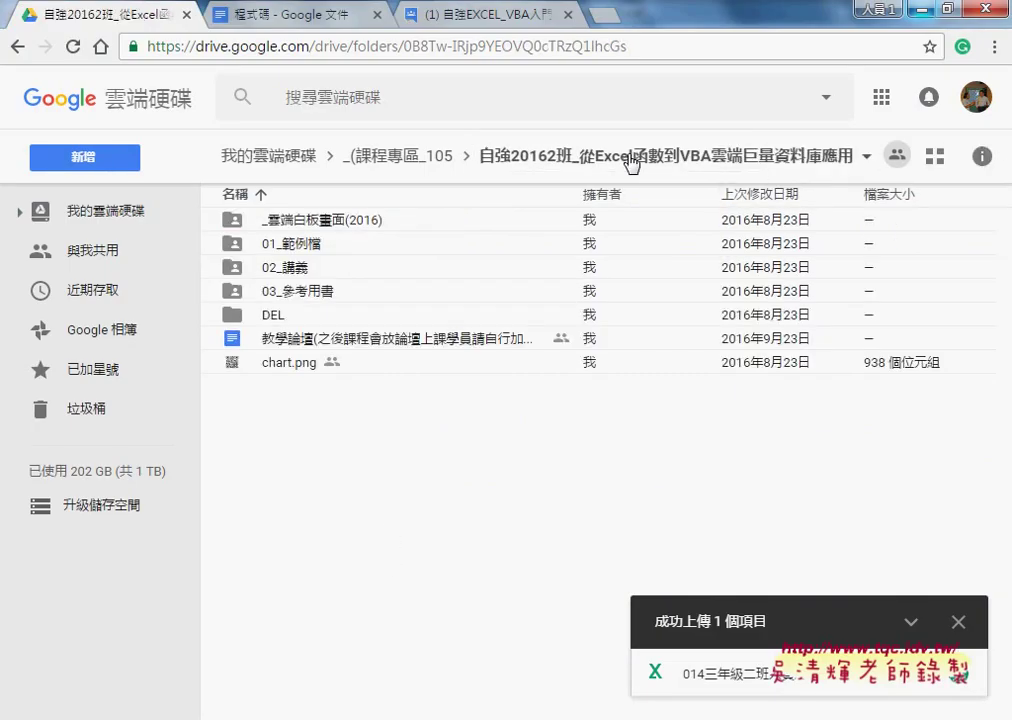
double_click(290, 243)
left_click(367, 226)
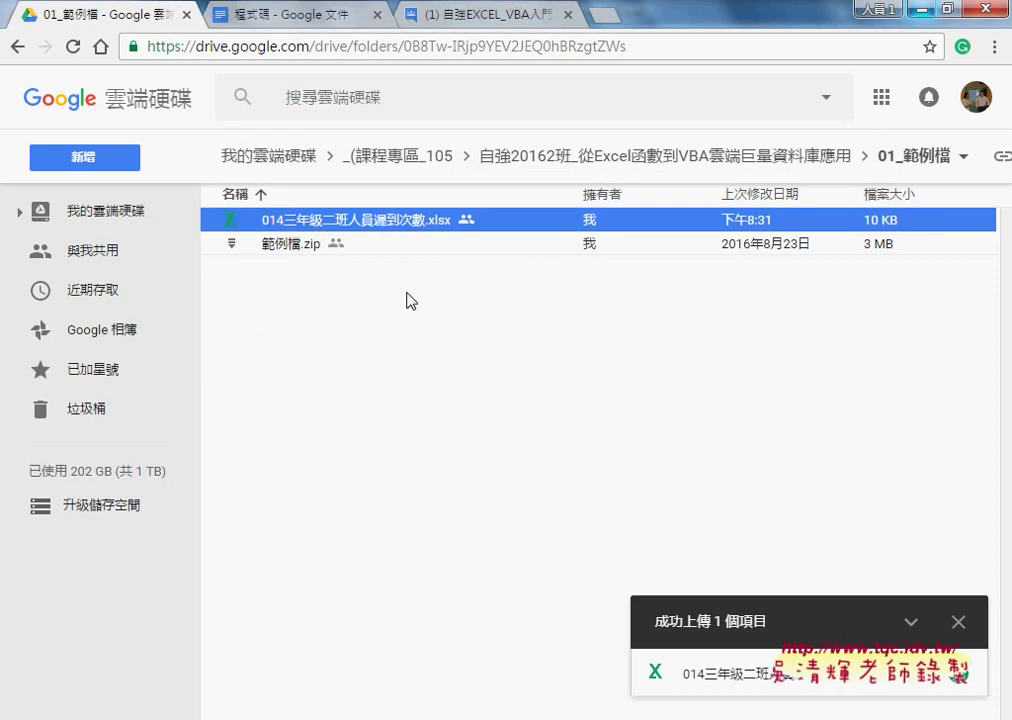
left_click(917, 12)
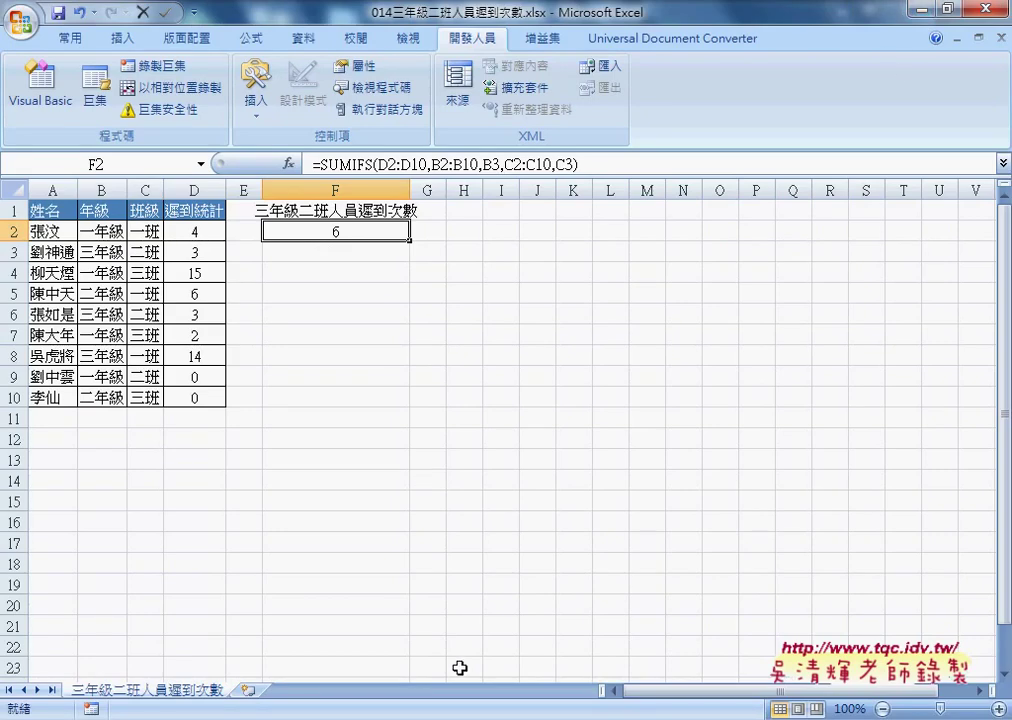
Step: Switch to the 04數學函數 training-hours workbook and clear the 0 and 1.5 from C2:C3
mouse_move(455, 718)
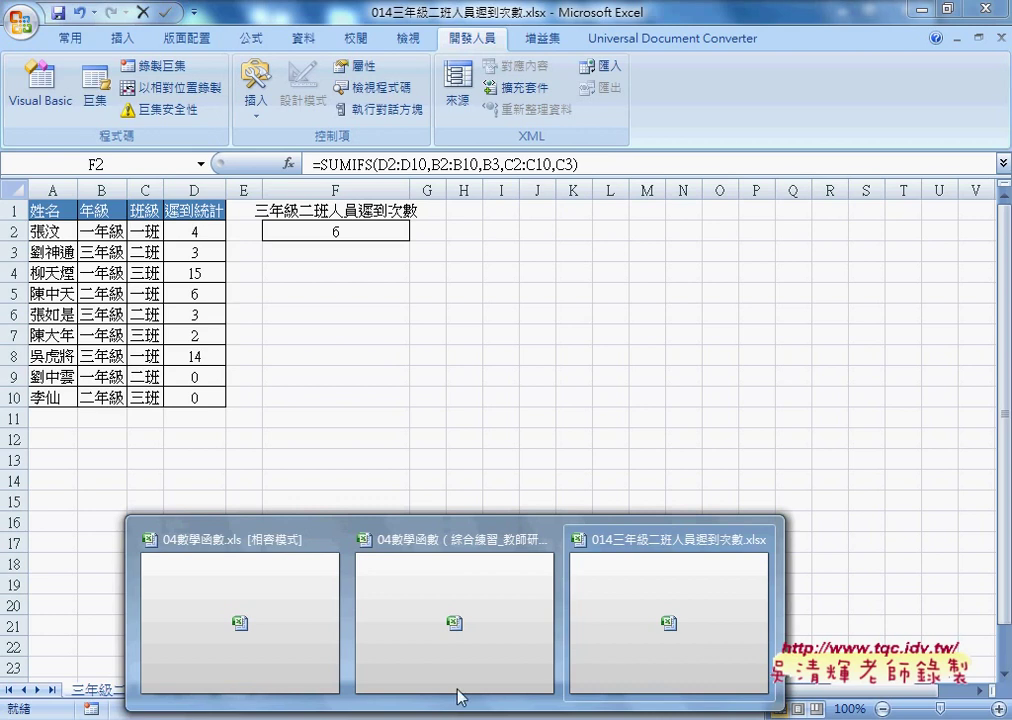
left_click(451, 640)
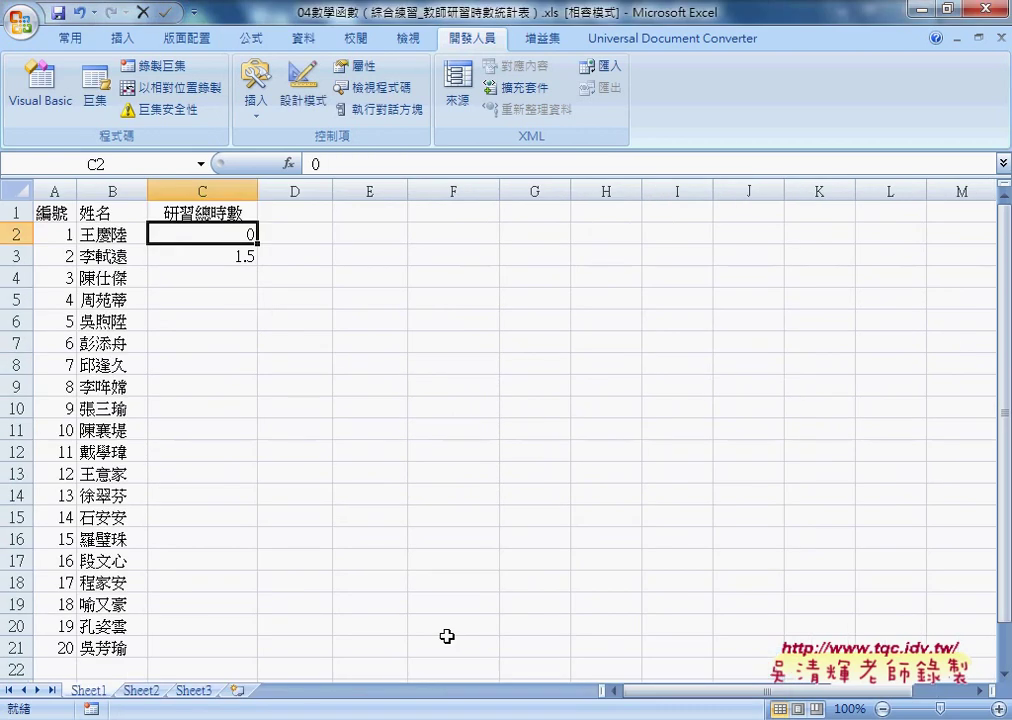
left_click_drag(245, 234, 241, 258)
key("Delete")
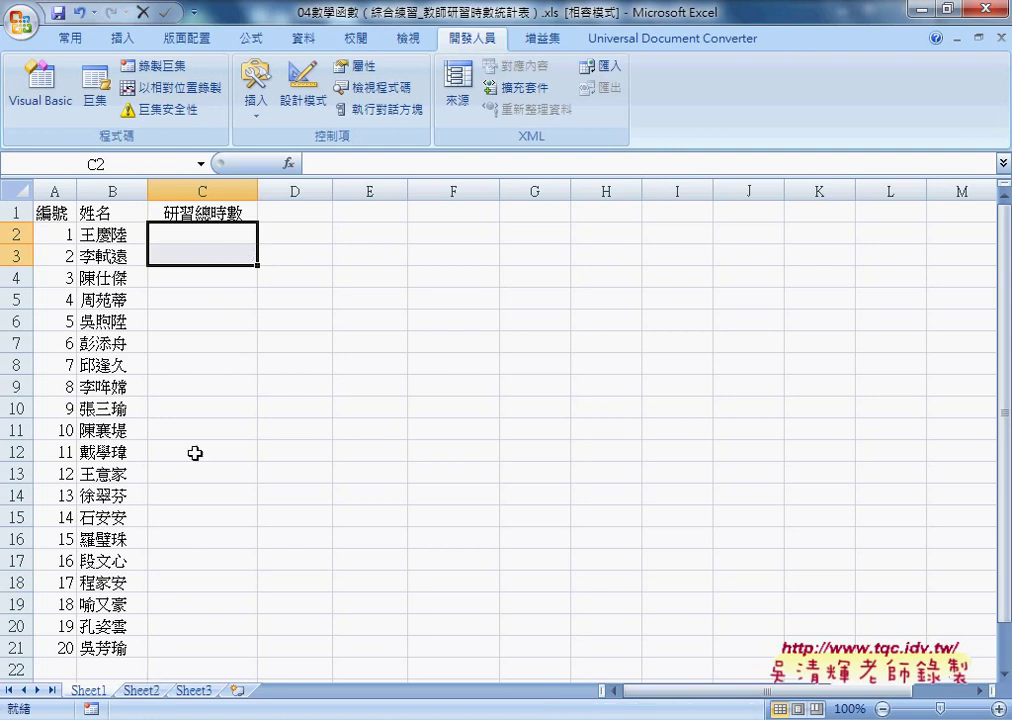
Step: Insert the SUMIF function into C2, leaving its Range, Criteria and Sum_range empty
left_click(224, 235)
left_click(288, 163)
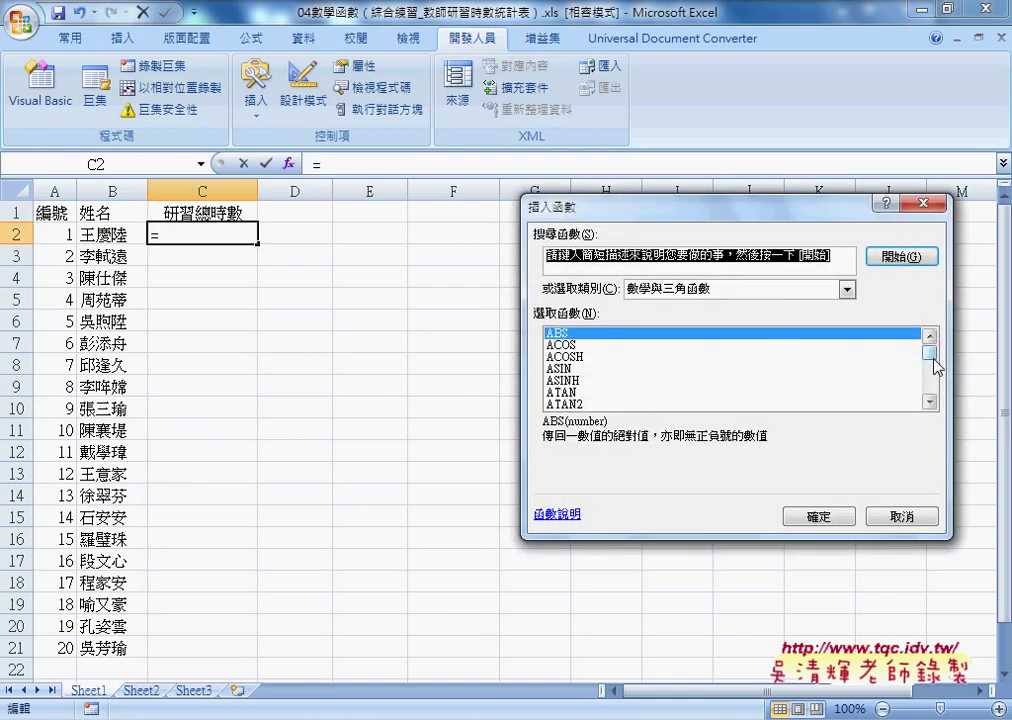
left_click_drag(930, 358, 933, 390)
left_click(566, 392)
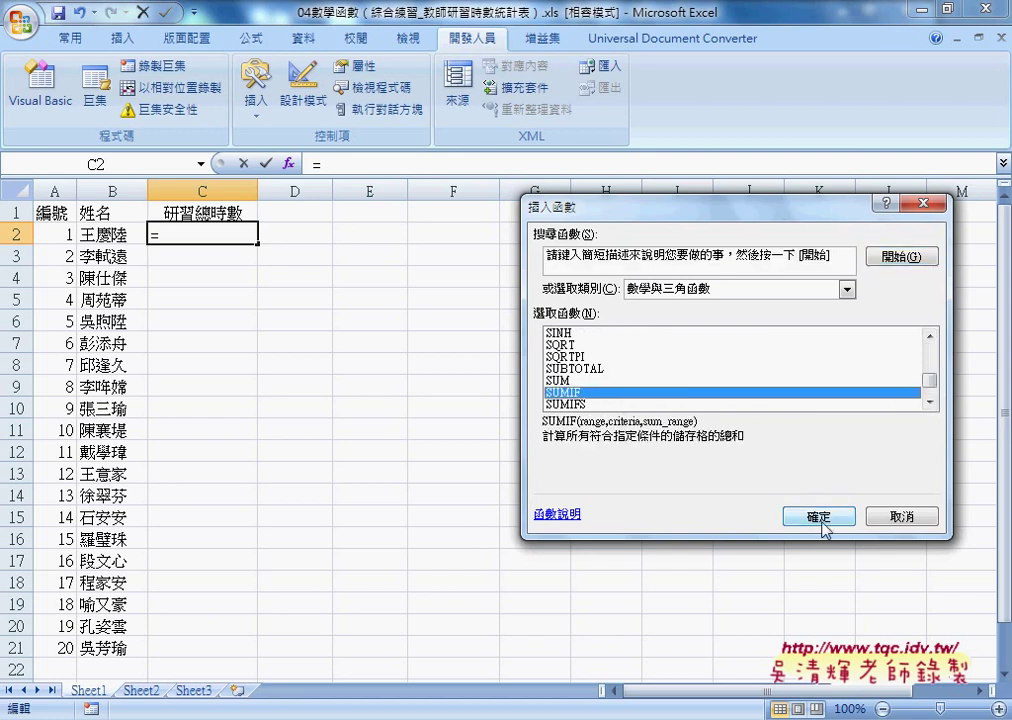
left_click(818, 516)
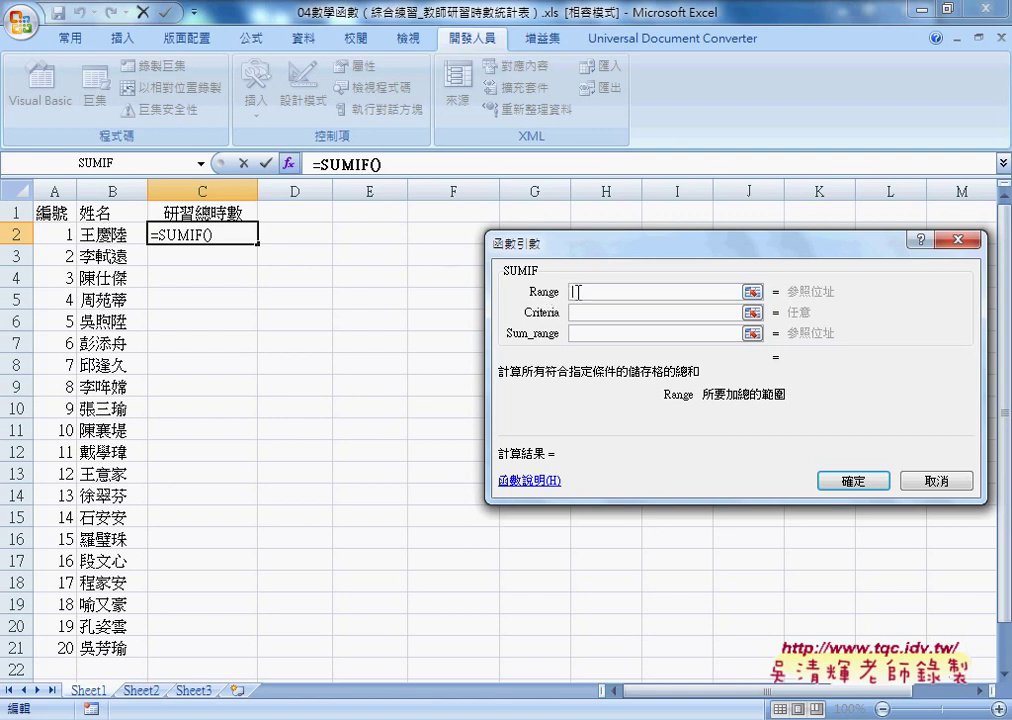
Step: Set the SUMIF Range to Sheet2's name column B3:B16 and Criteria to B2
left_click(140, 690)
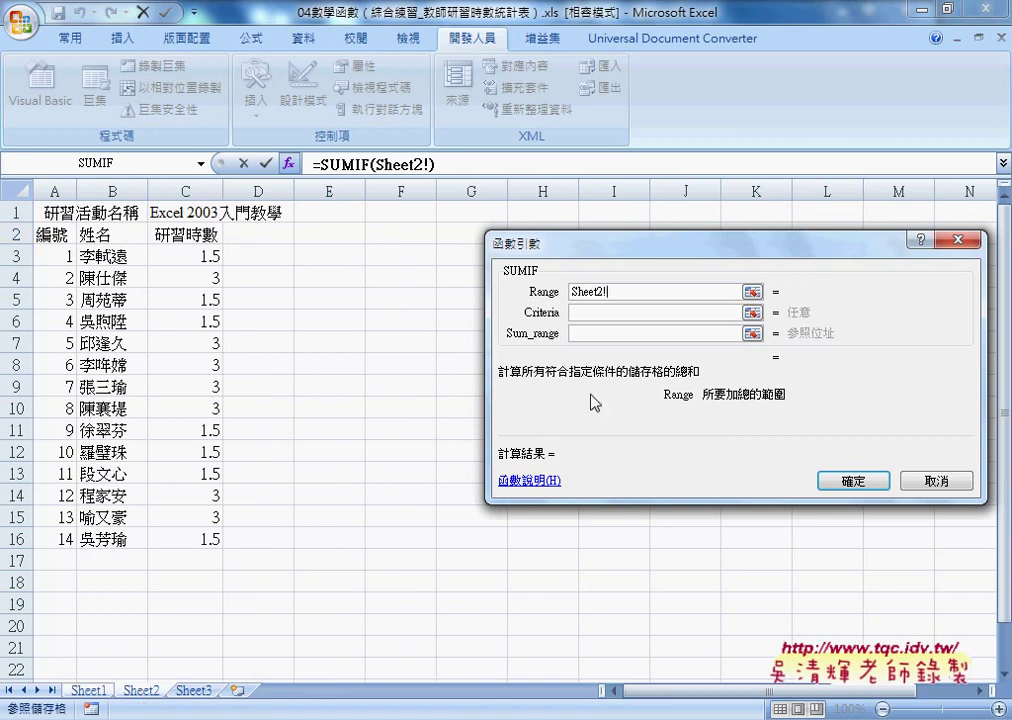
left_click(604, 293)
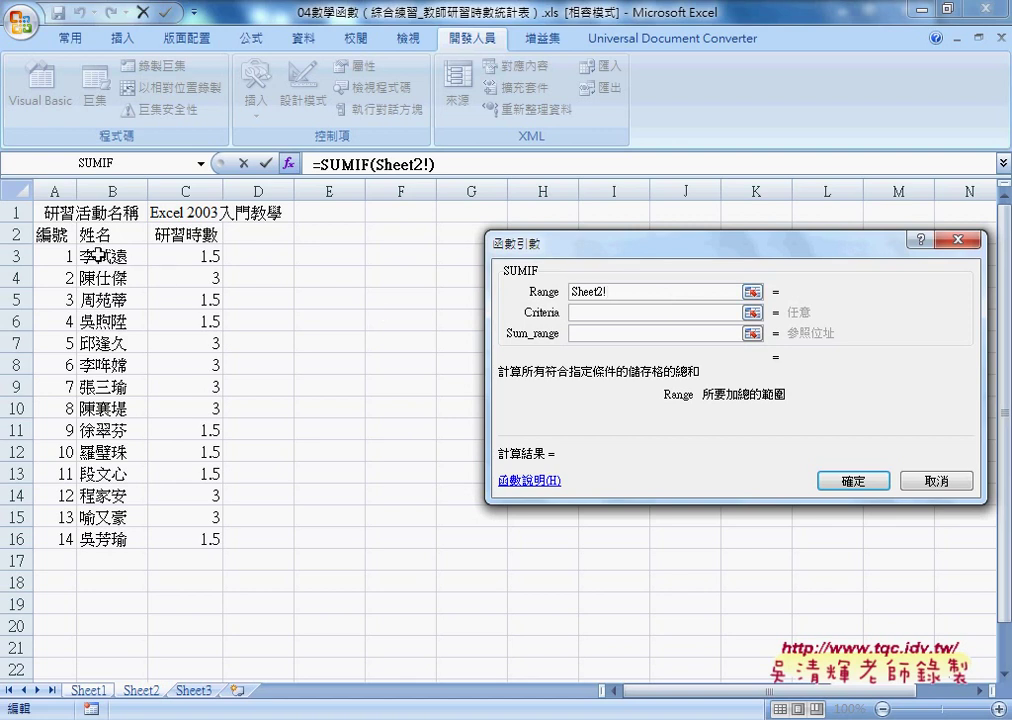
left_click_drag(90, 256, 122, 540)
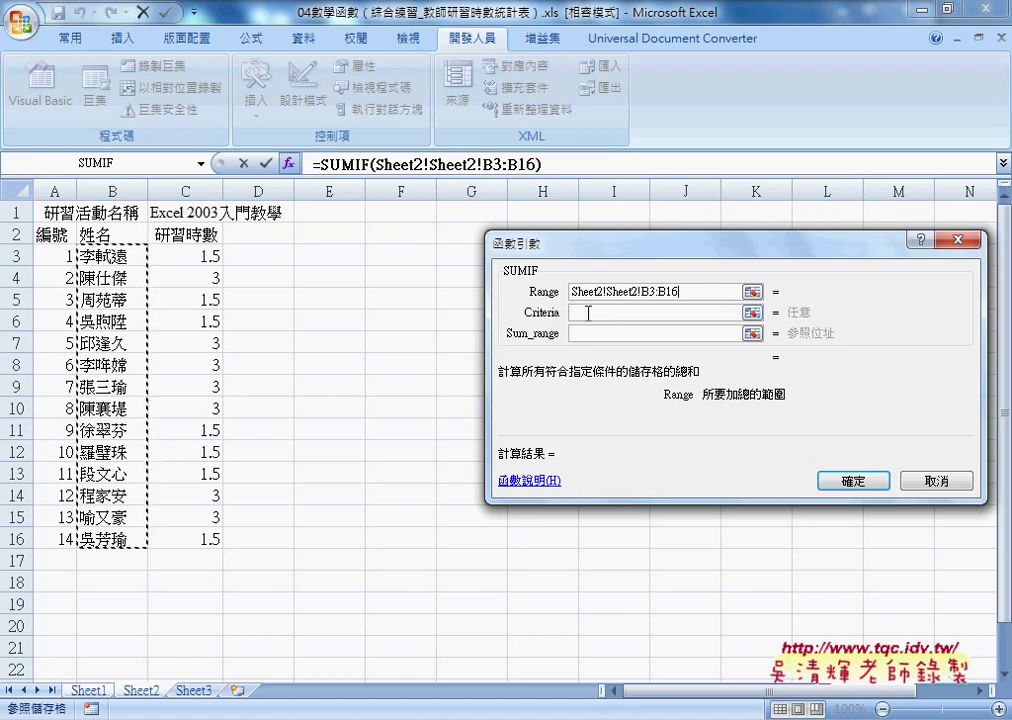
left_click(588, 312)
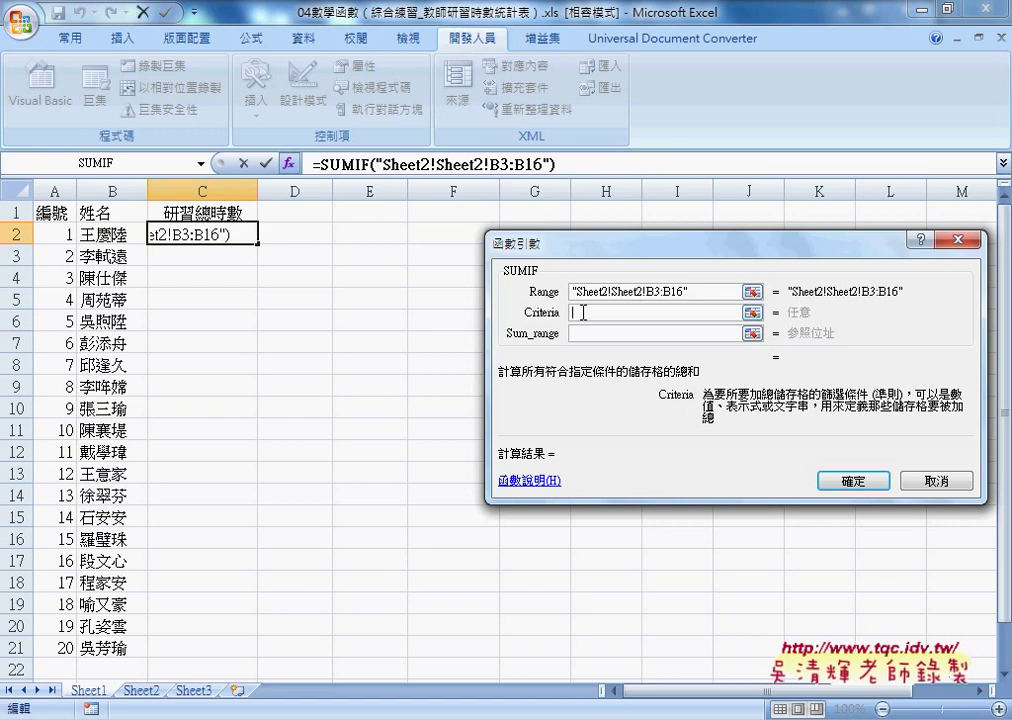
left_click(104, 234)
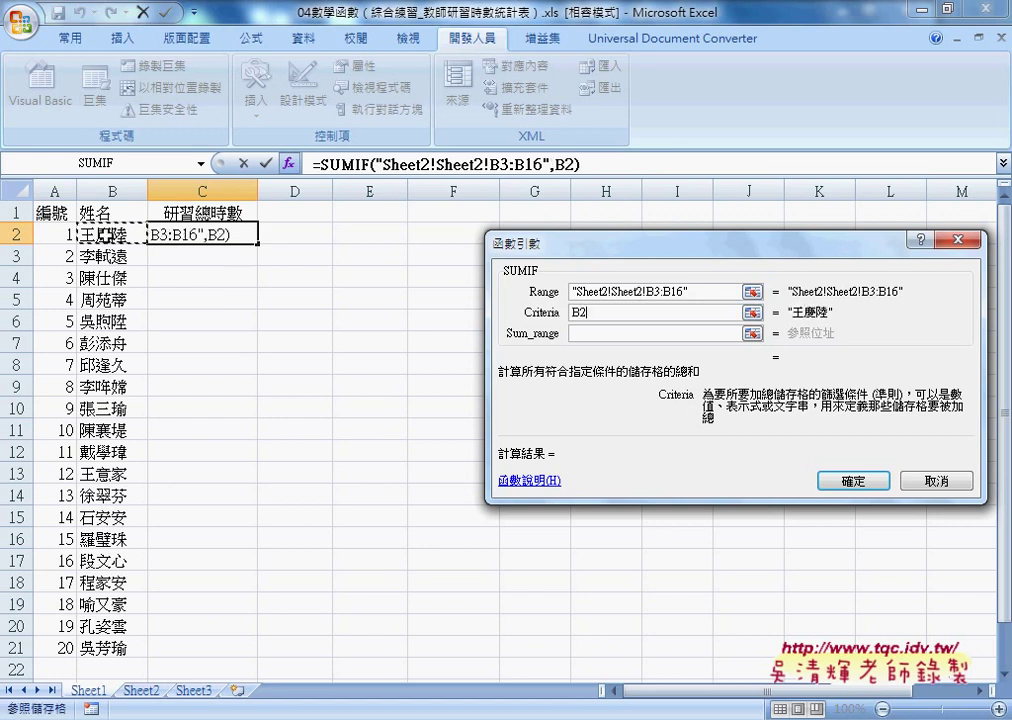
Step: Set Sum_range to Sheet2!C3:C16, then reselect the B2 criteria text
left_click(590, 333)
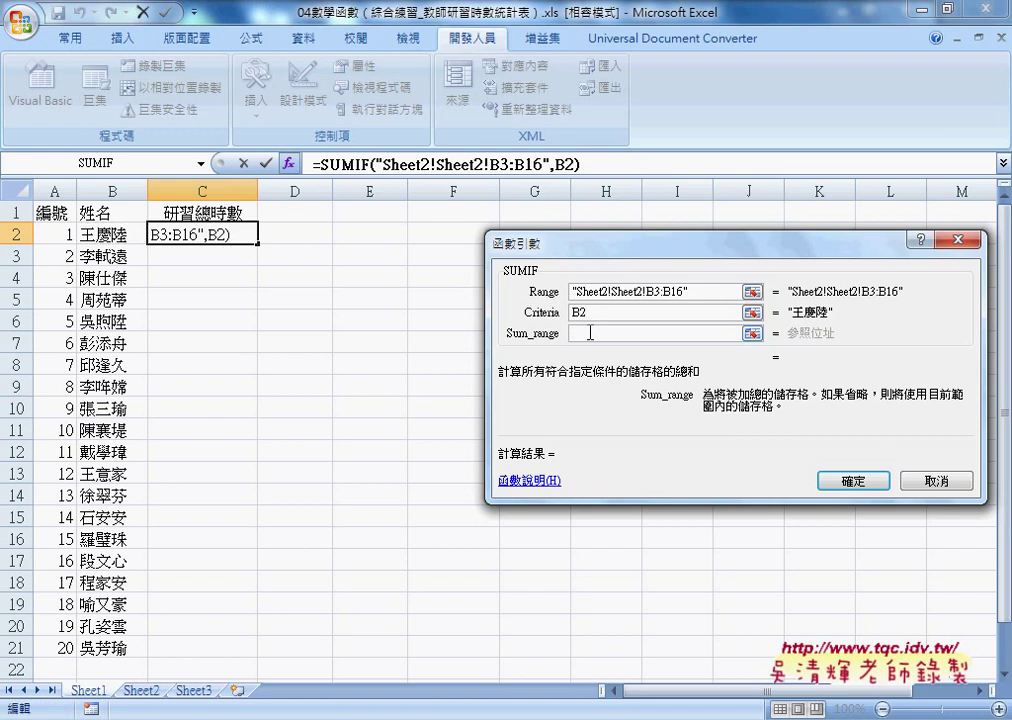
left_click(140, 690)
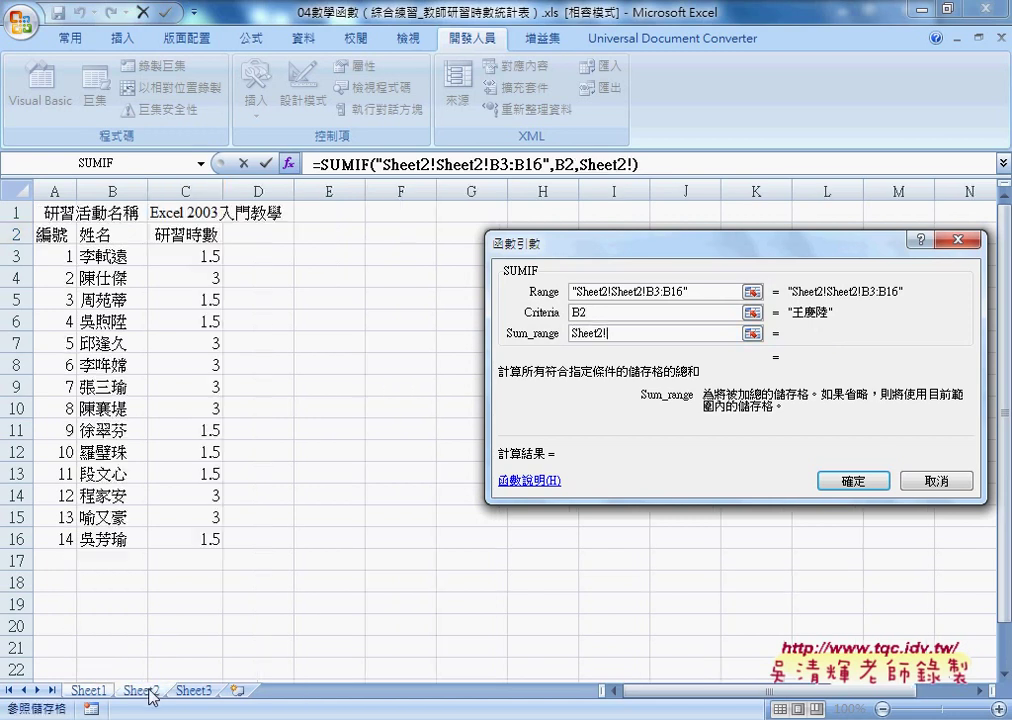
left_click_drag(203, 256, 204, 541)
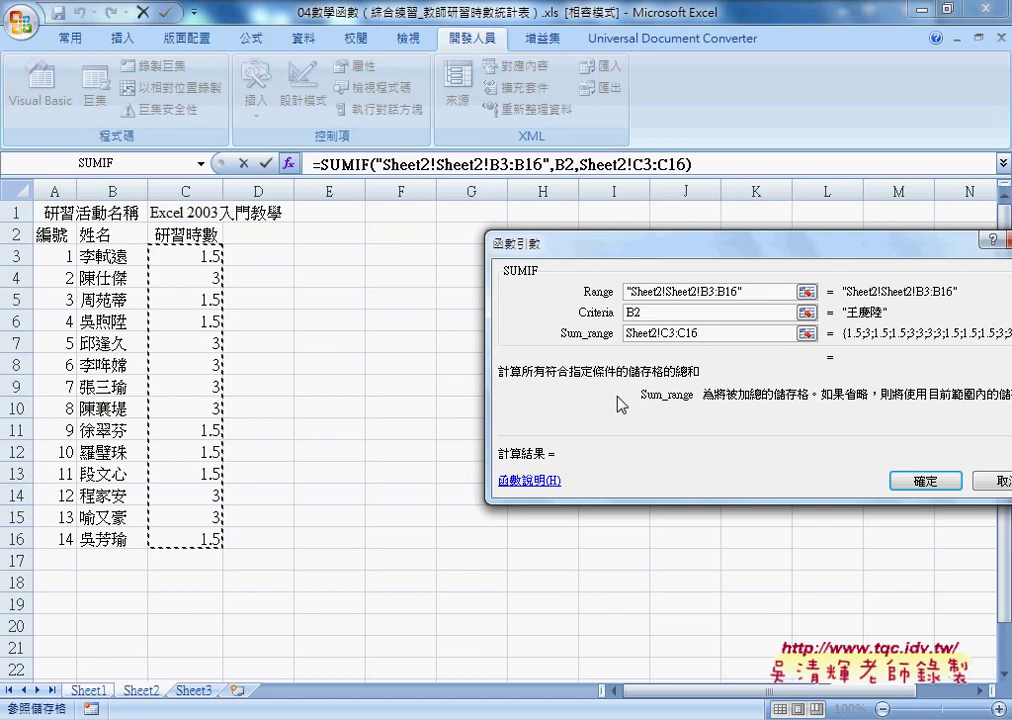
left_click(656, 312)
double_click(636, 312)
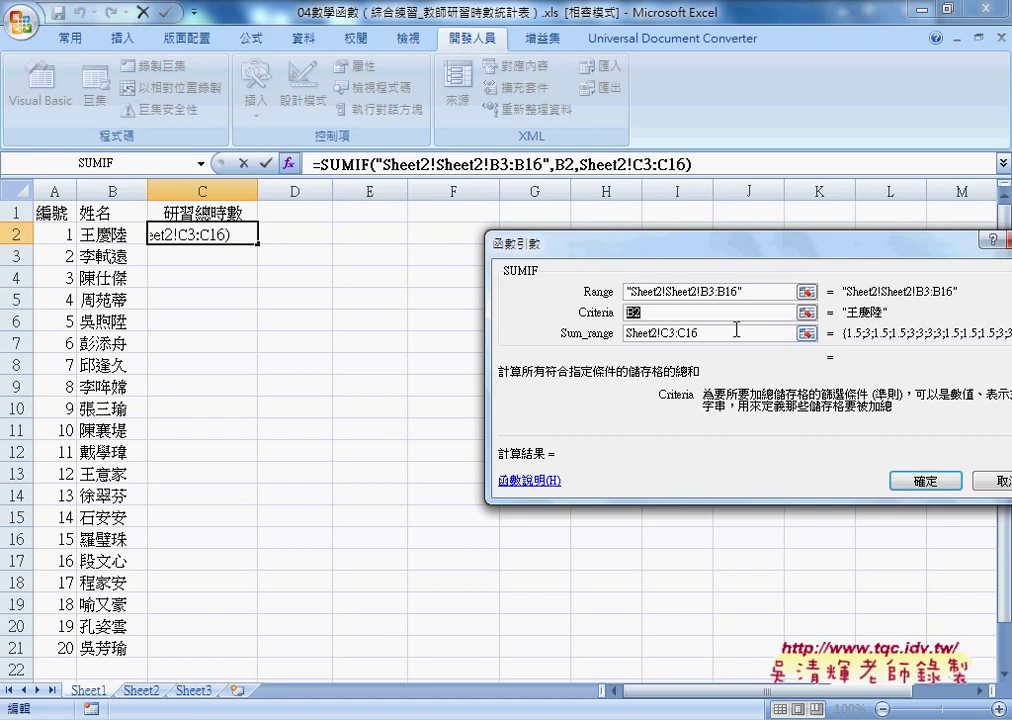
Step: Remove the duplicated Sheet2! prefix and stray quotes from the SUMIF Range
left_click(700, 291)
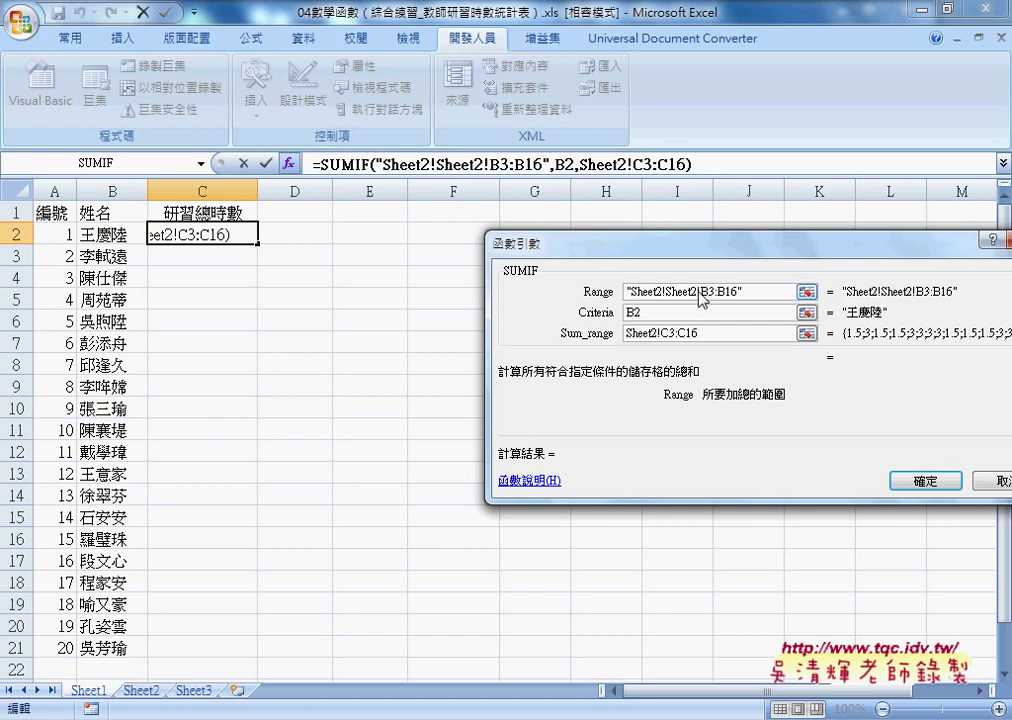
left_click_drag(671, 291, 609, 291)
key("Delete")
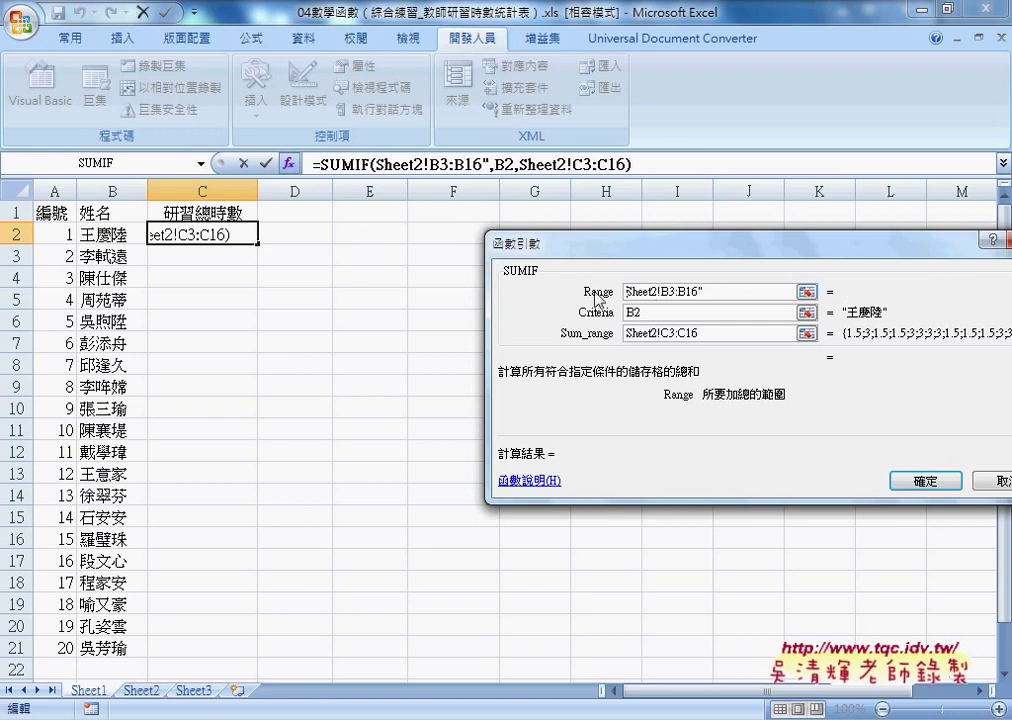
left_click(698, 291)
key("BackSpace")
key("BackSpace")
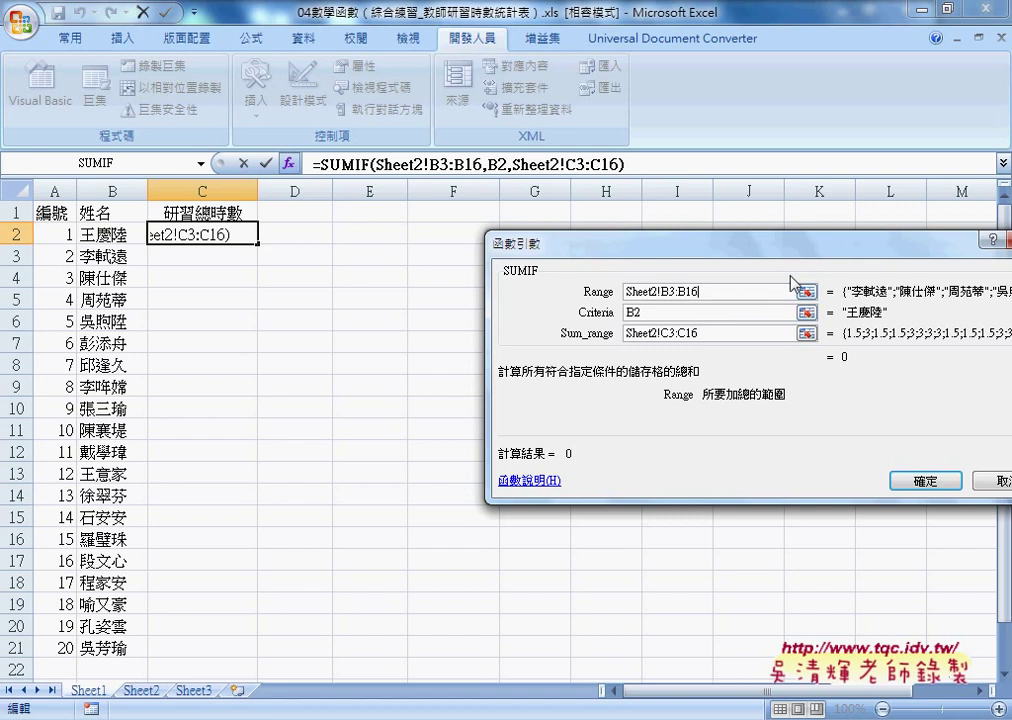
left_click_drag(795, 284, 594, 274)
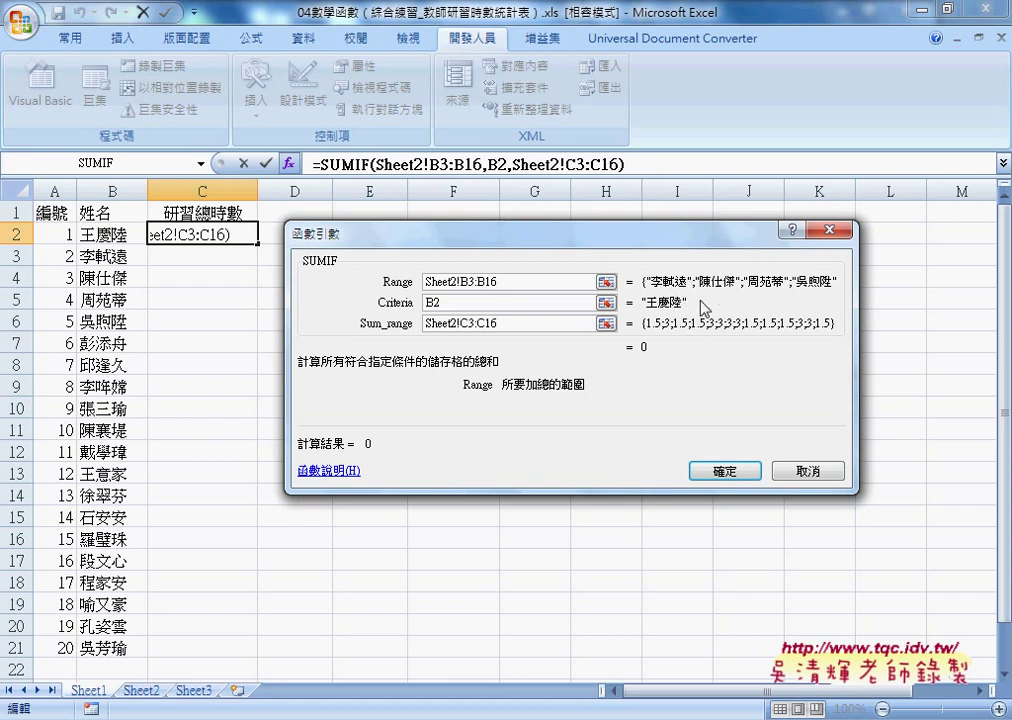
Step: Row-lock both ranges as Sheet2!B$3:B$16 and Sheet2!C$3:C$16 and commit, giving 0
left_click_drag(512, 290, 461, 282)
key("F4")
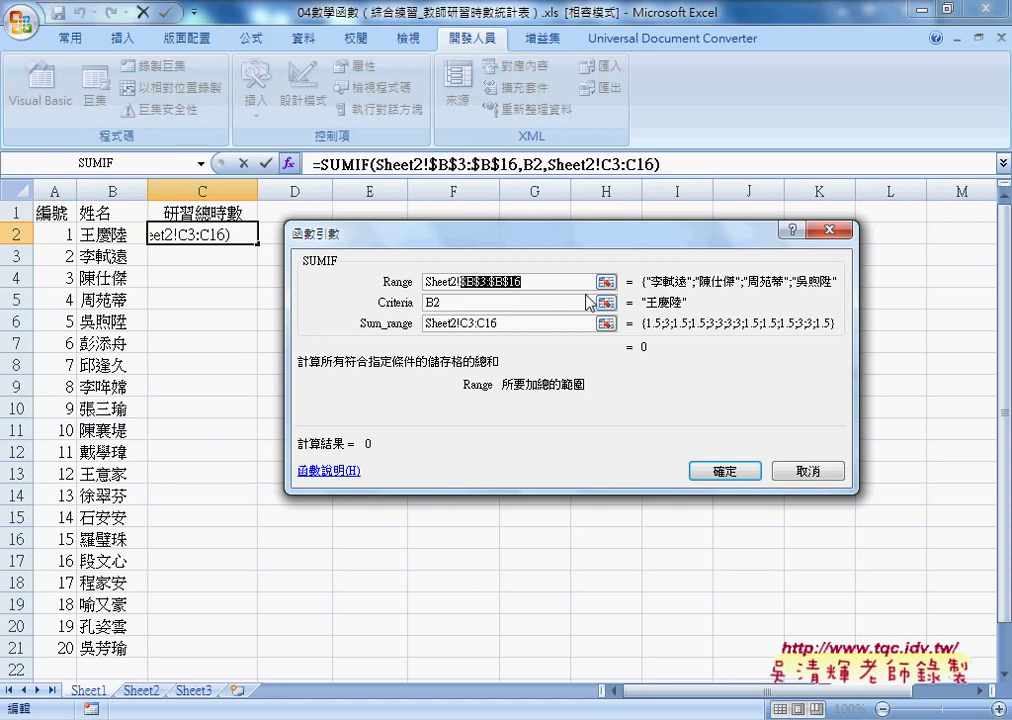
key("F4")
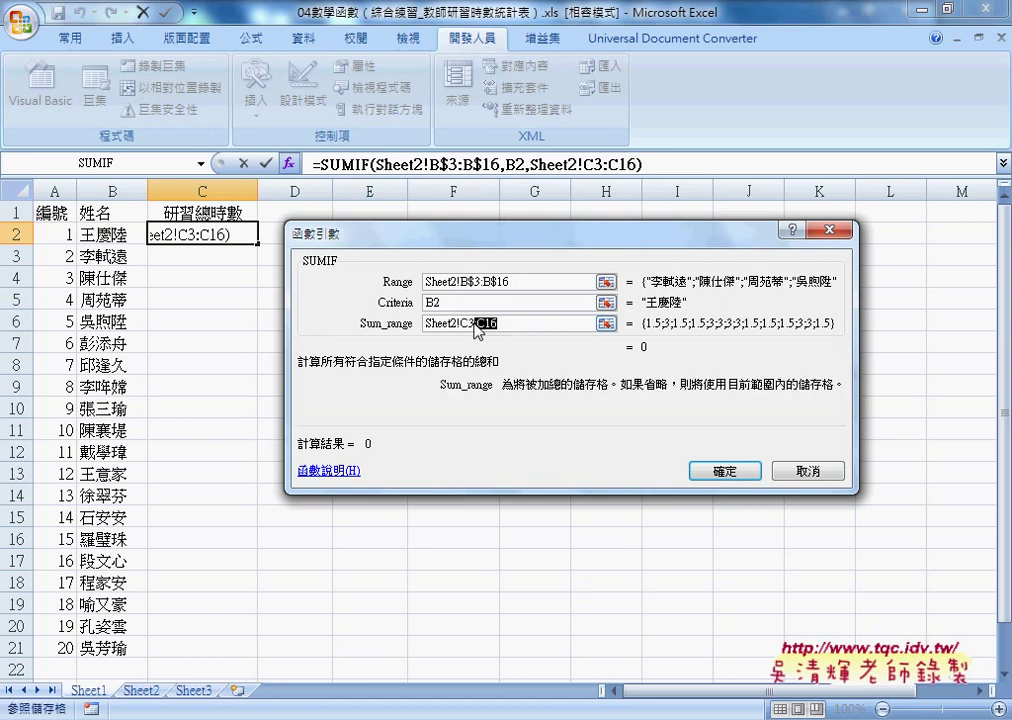
left_click_drag(501, 323, 461, 323)
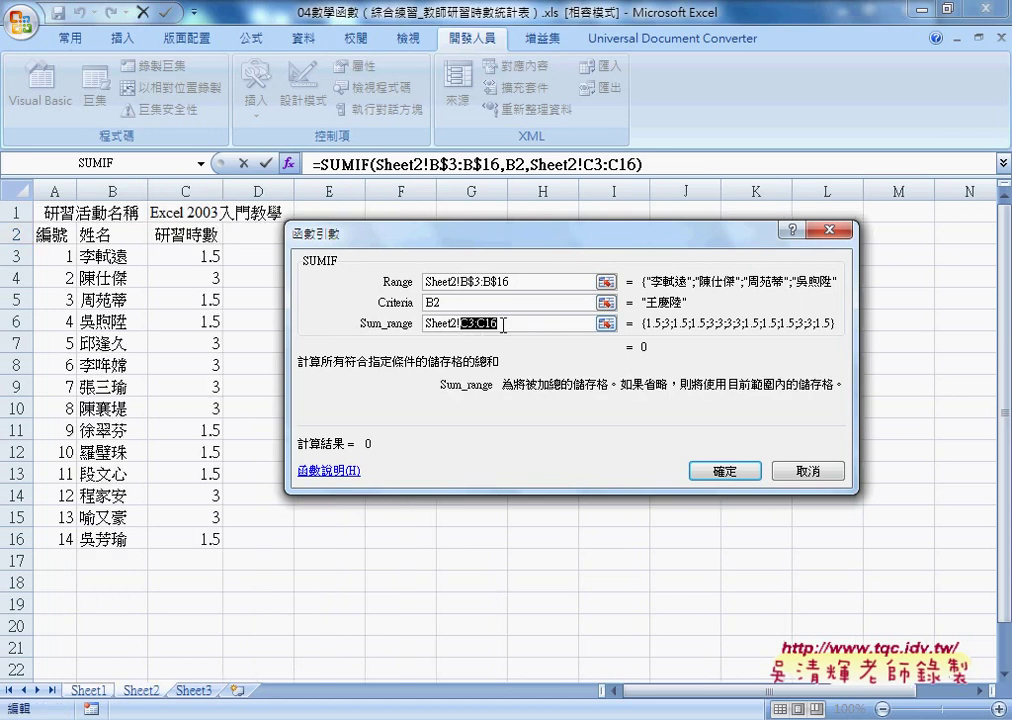
key("F4")
key("F4")
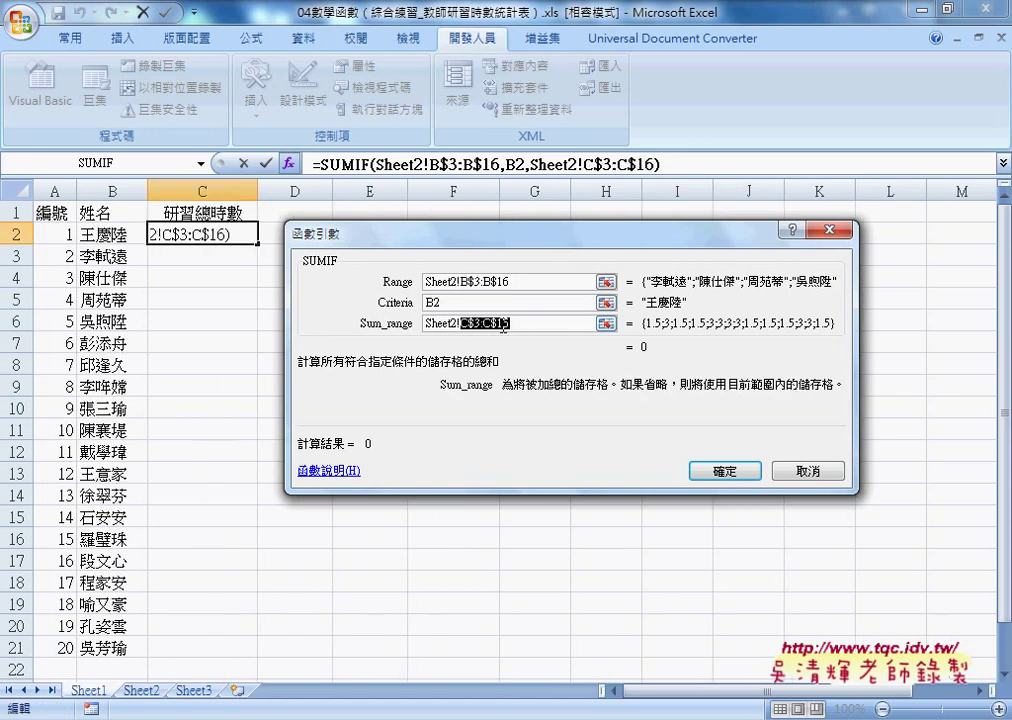
left_click(741, 472)
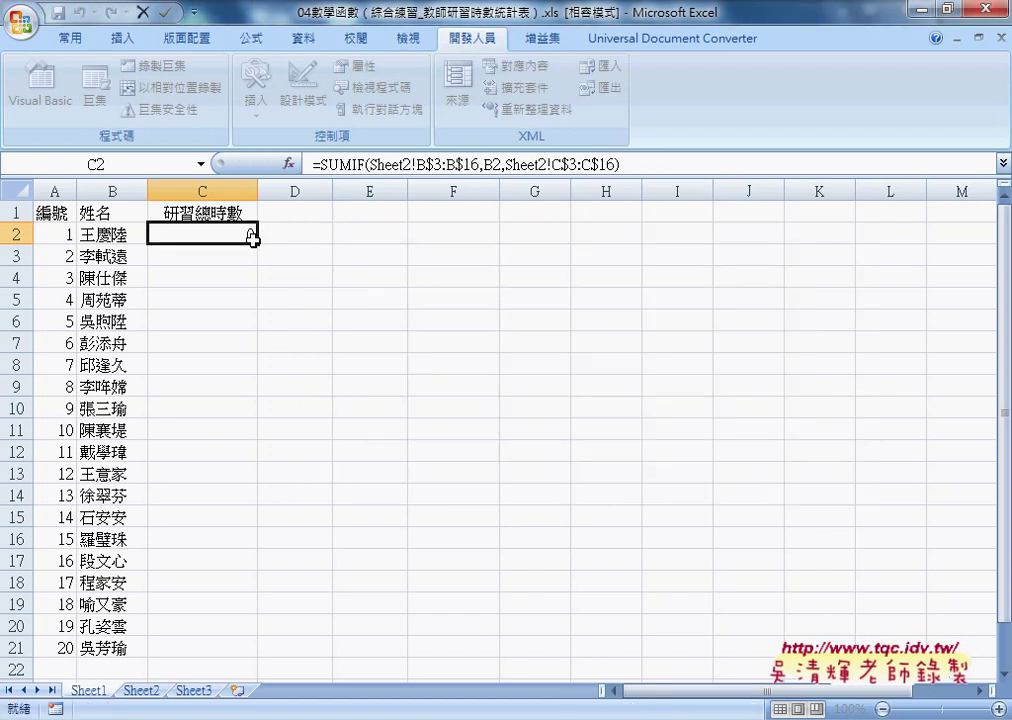
Step: Fill the C2 SUMIF down to C21, then select C2's formula text in the formula bar
left_click_drag(257, 242, 256, 650)
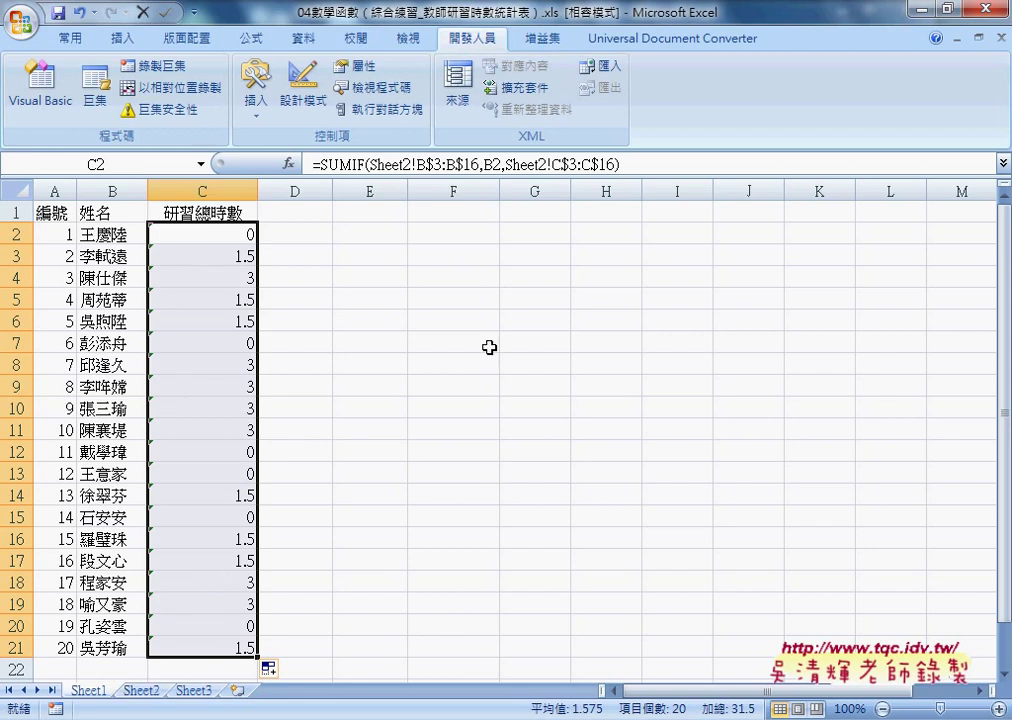
left_click_drag(635, 164, 380, 173)
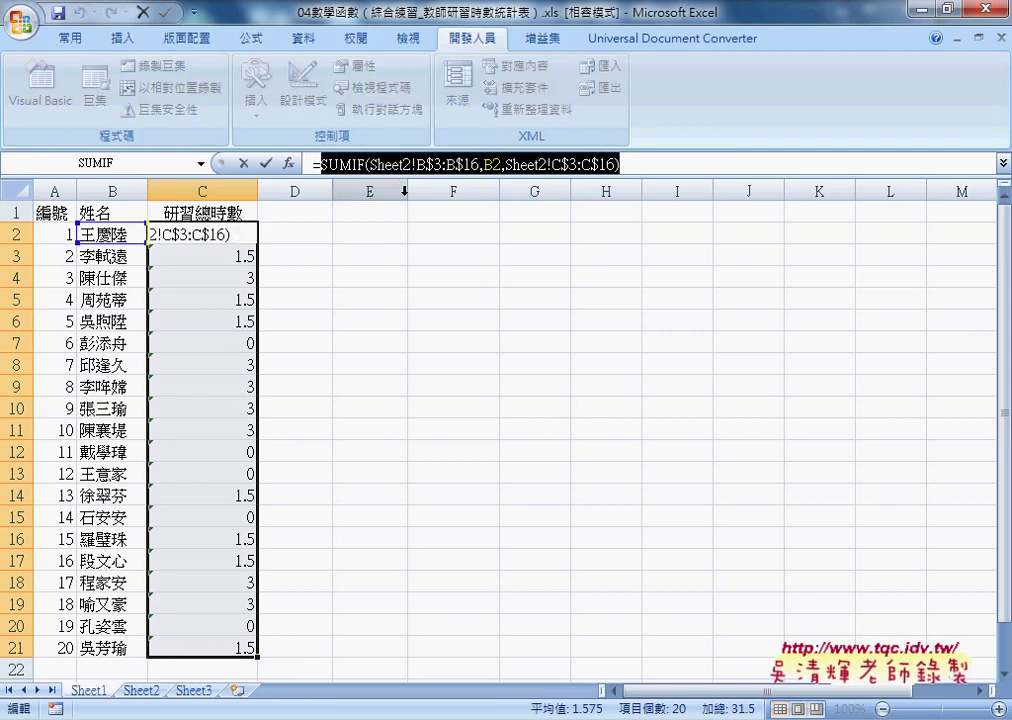
Step: Append +SUMIF(Sheet3!B$3:B$14,B2,Sheet3!C$3:C$14) to the C2 formula
left_click(650, 165)
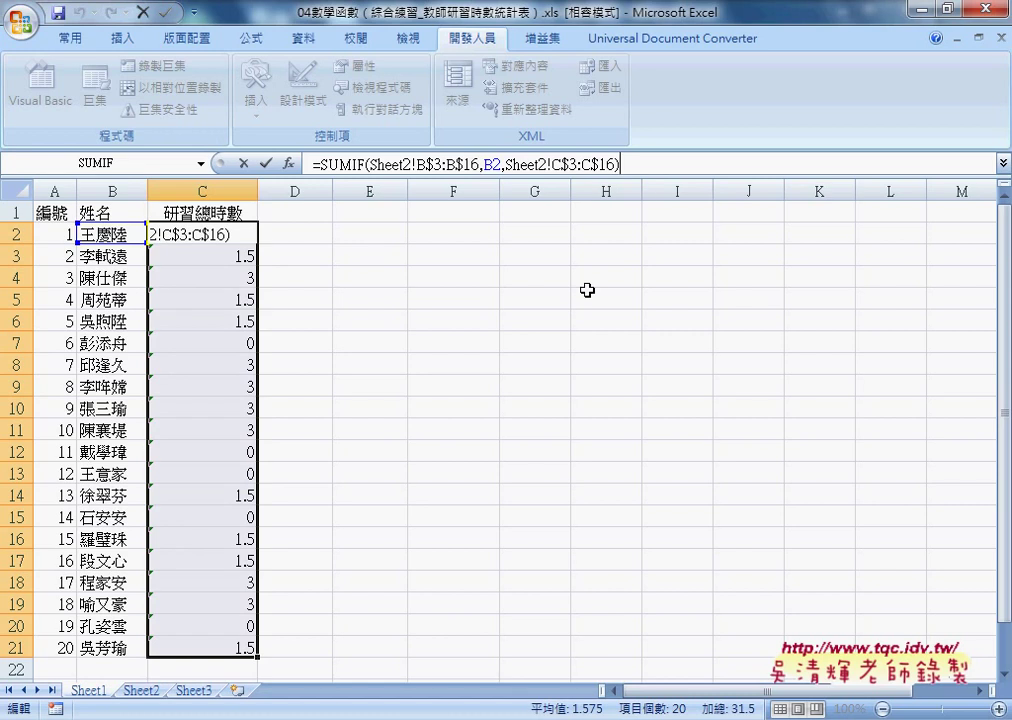
type("+")
key("ctrl+v")
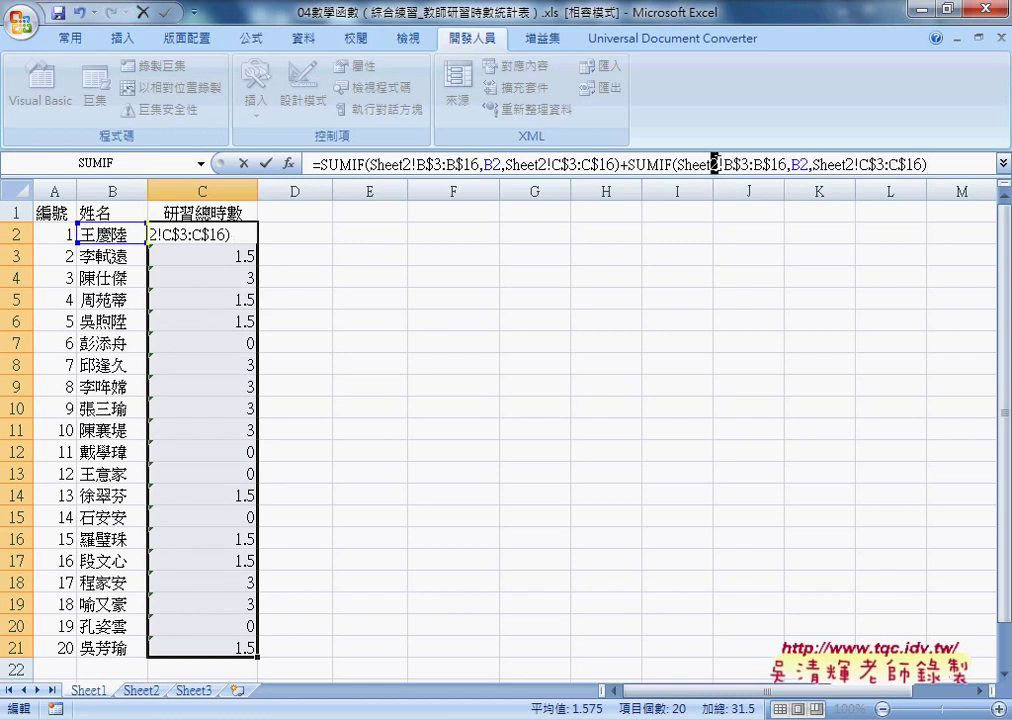
left_click_drag(721, 165, 712, 165)
type("3")
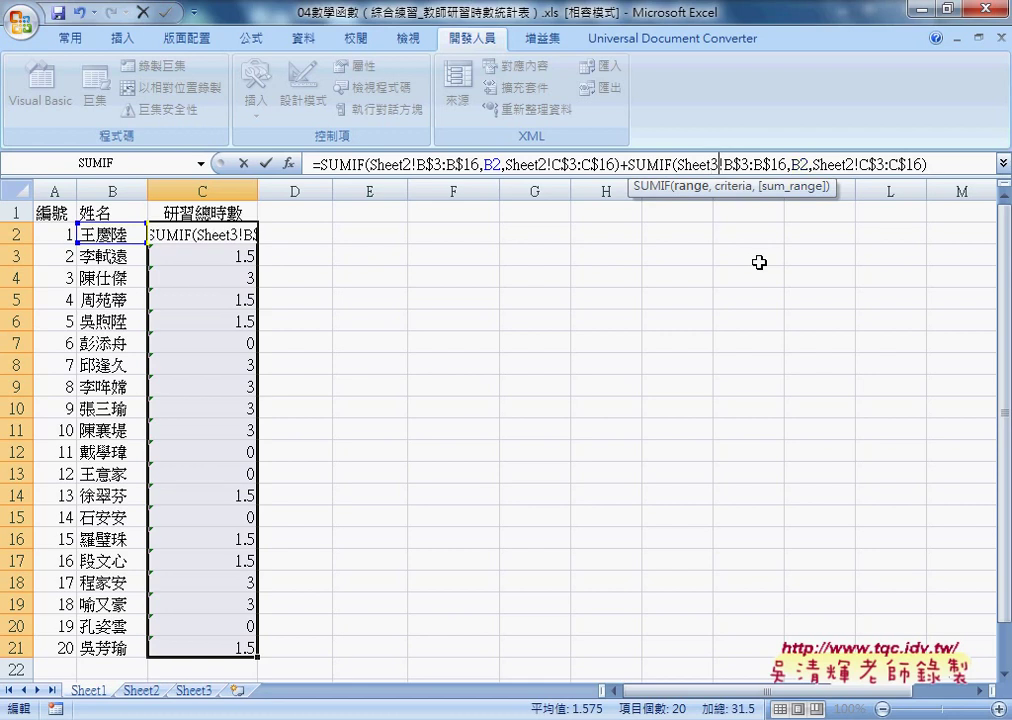
left_click_drag(855, 165, 847, 165)
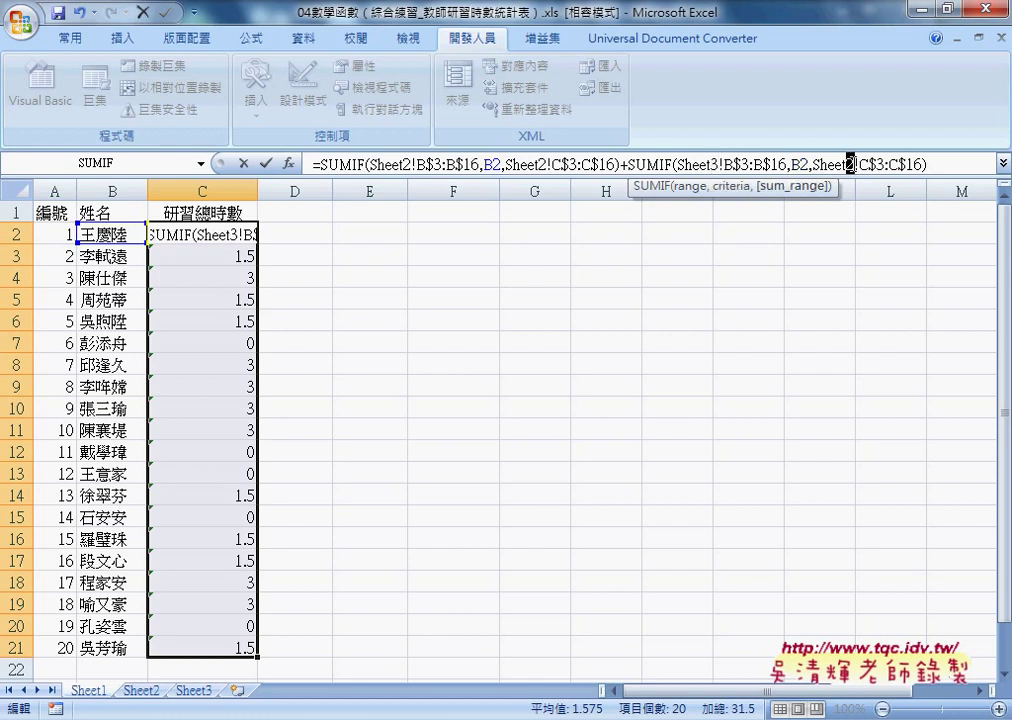
type("3")
left_click_drag(788, 165, 779, 165)
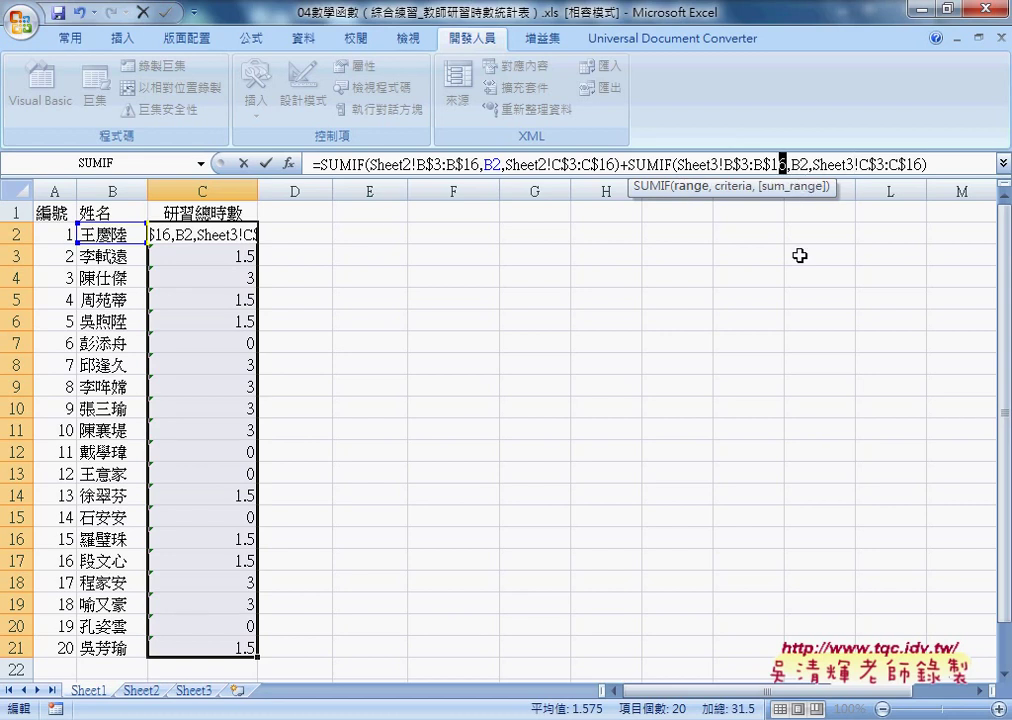
type("4")
left_click_drag(923, 165, 914, 165)
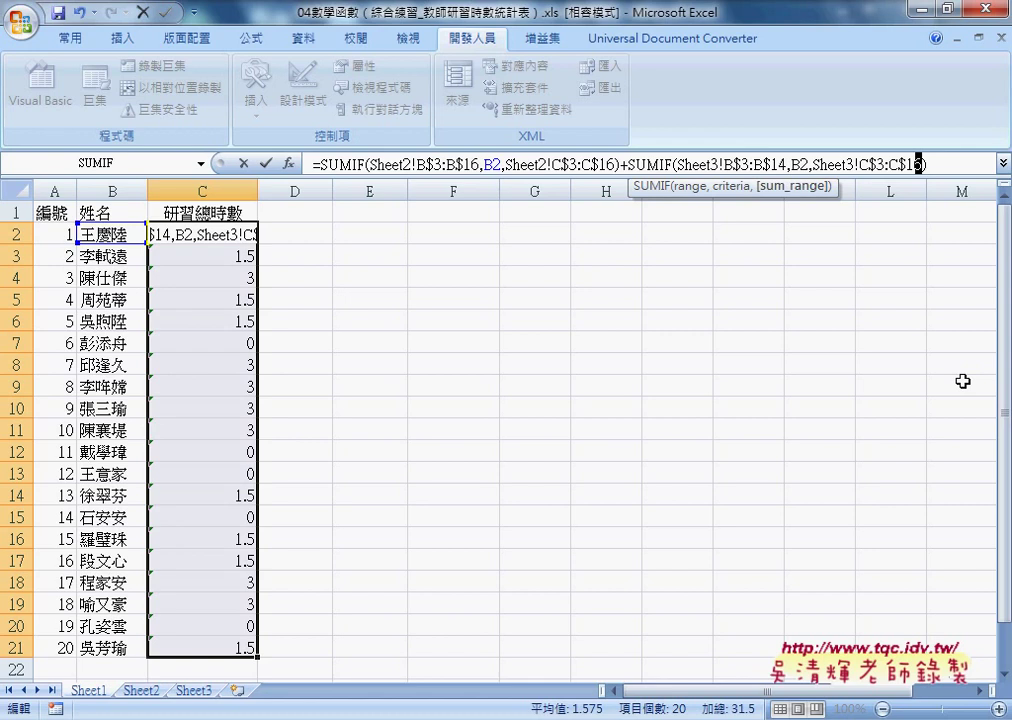
type("4")
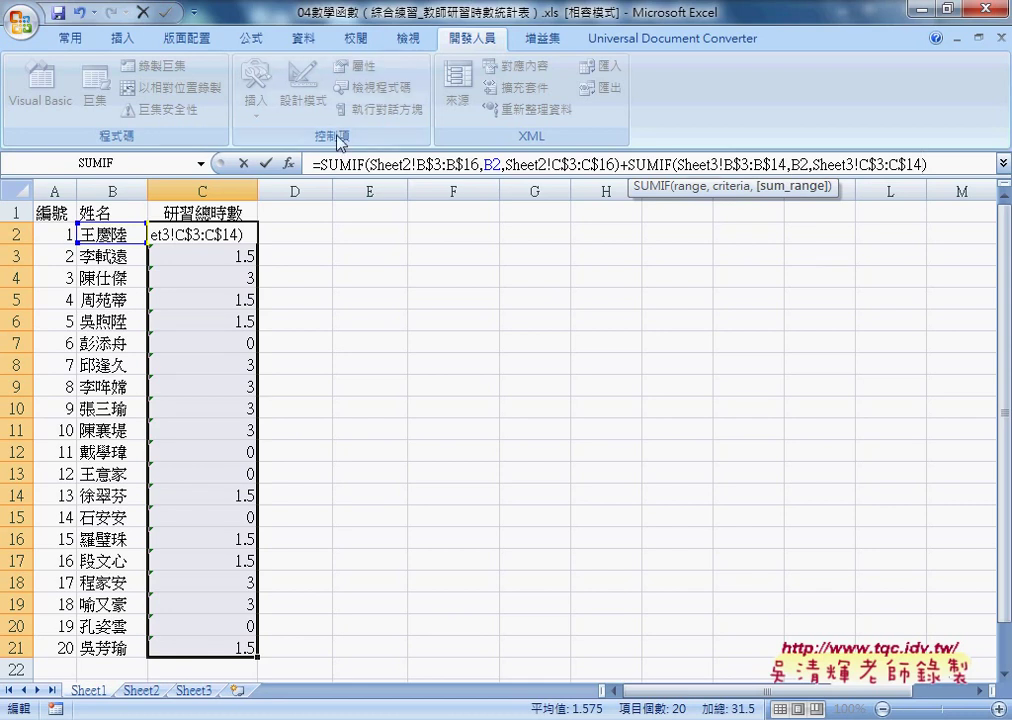
Step: Commit the two-SUMIF formula in C2 and fill it down to C21, totalling 55.5
key("Return")
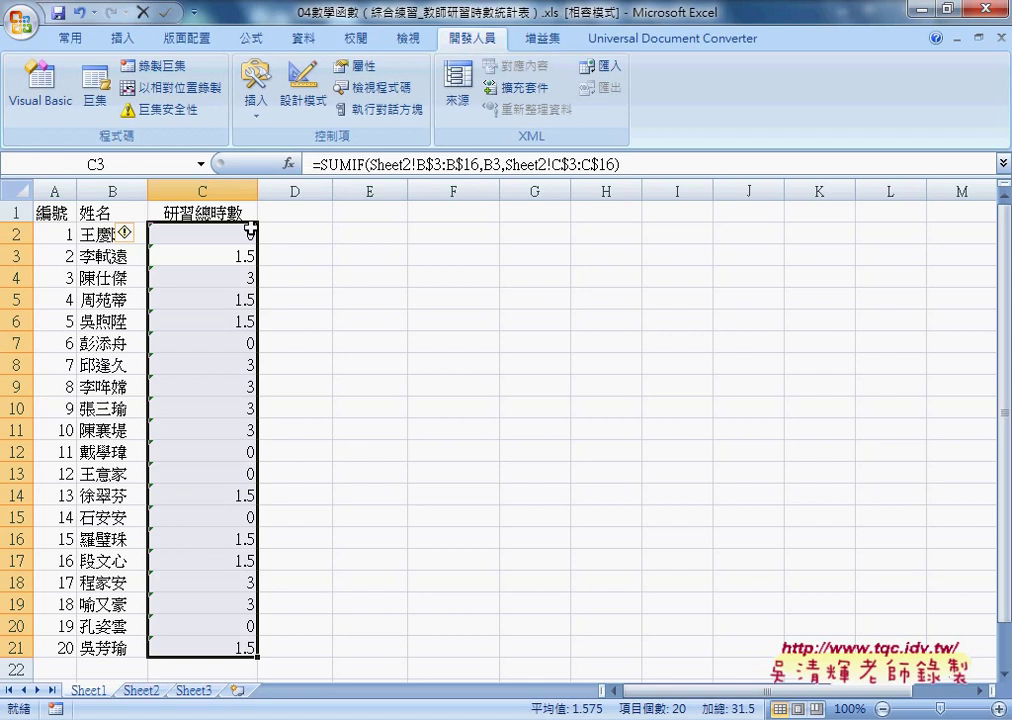
left_click(243, 232)
left_click_drag(257, 244, 260, 655)
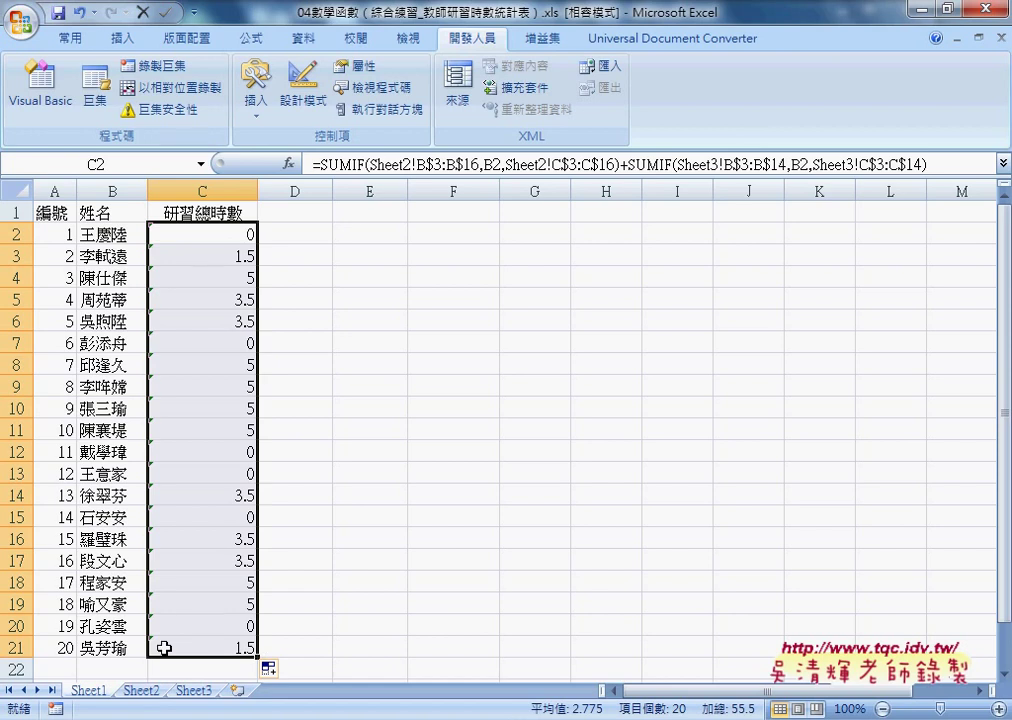
left_click(137, 691)
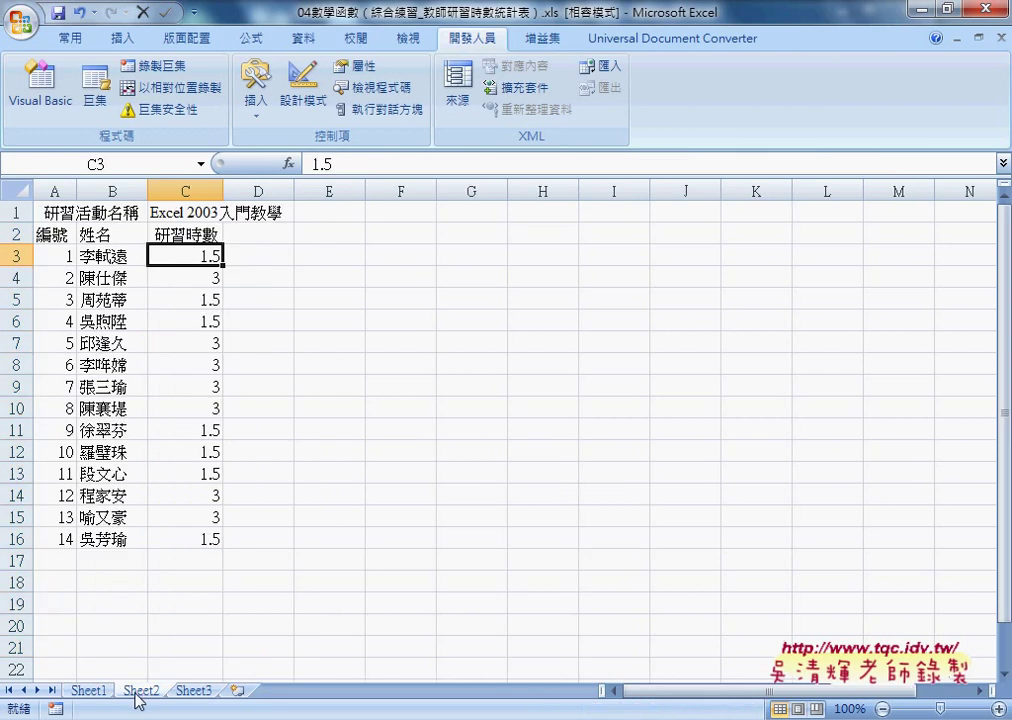
left_click(193, 691)
left_click(92, 691)
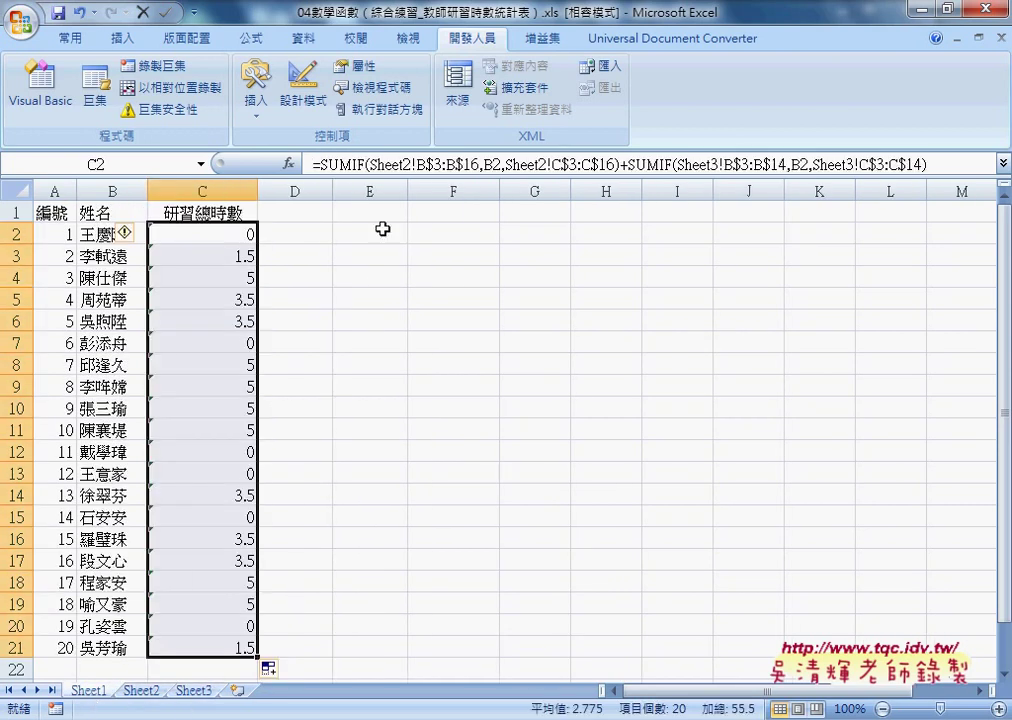
left_click(289, 163)
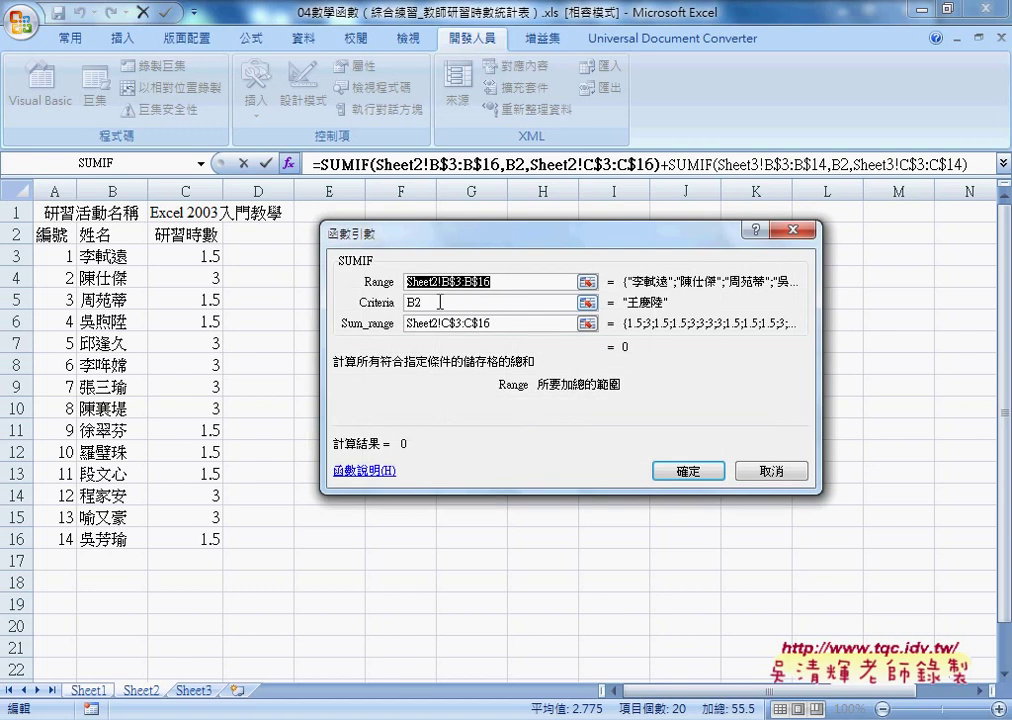
left_click(432, 302)
double_click(419, 303)
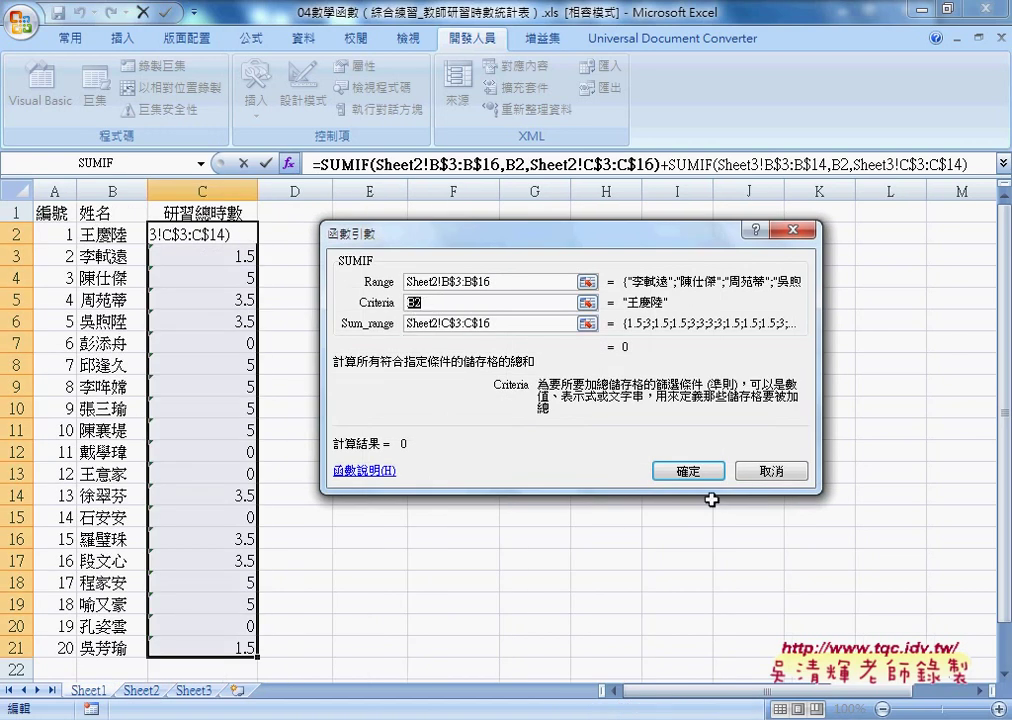
left_click(759, 474)
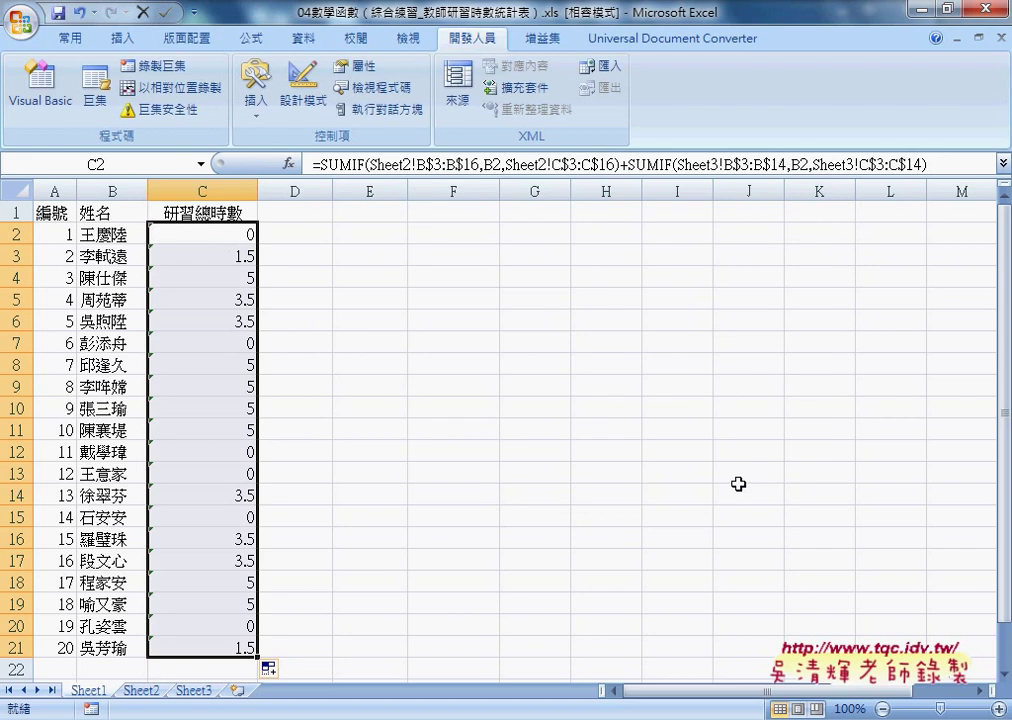